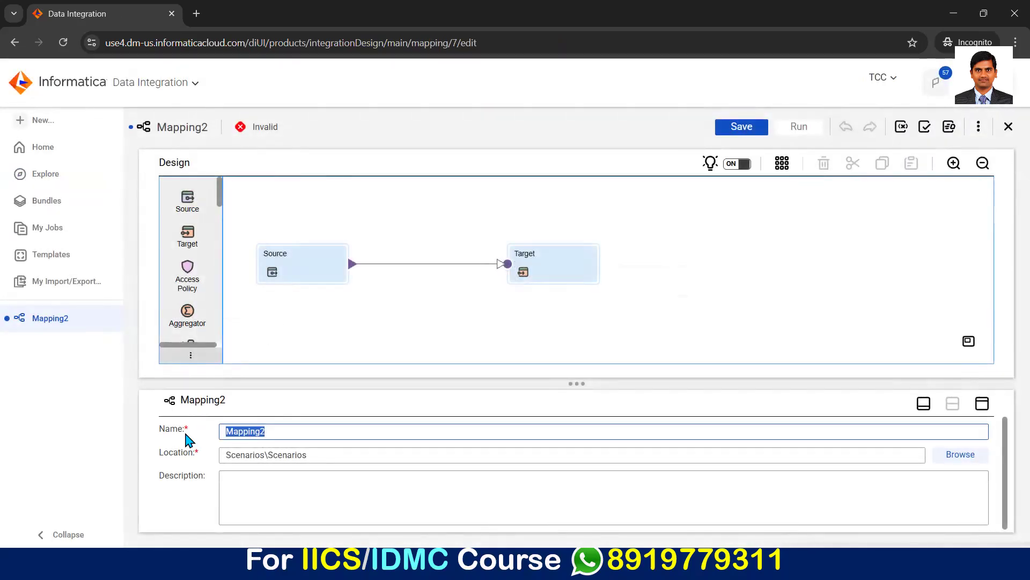
# Step: Name the mapping m_Scenario_4 in its general properties
pyautogui.write('m_Scenario_4')
pyautogui.click(301, 488)
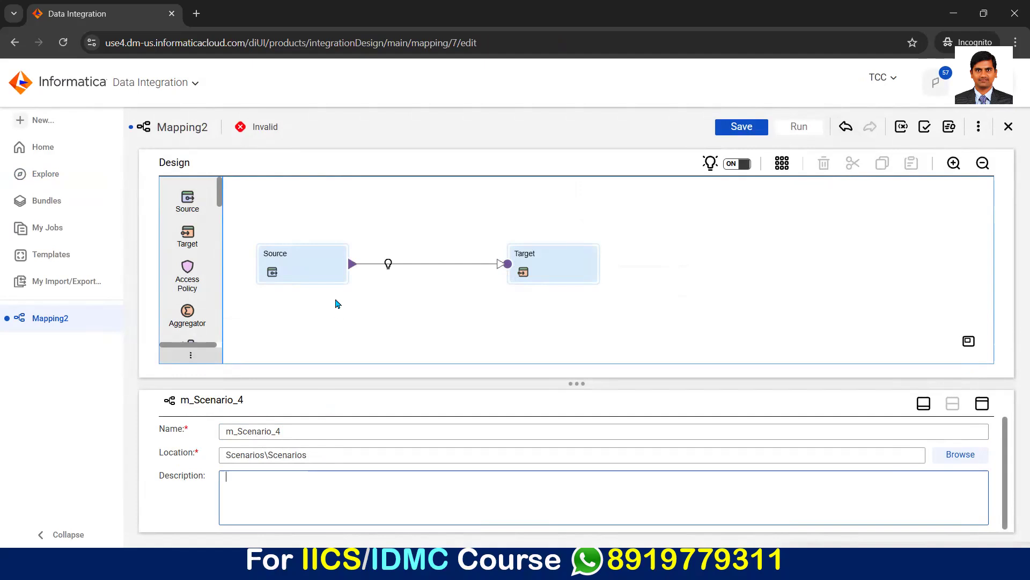
# Step: Set the Source transformation to the Scenario_Source_File flat file connection with S4_Source.txt as its object
pyautogui.click(318, 280)
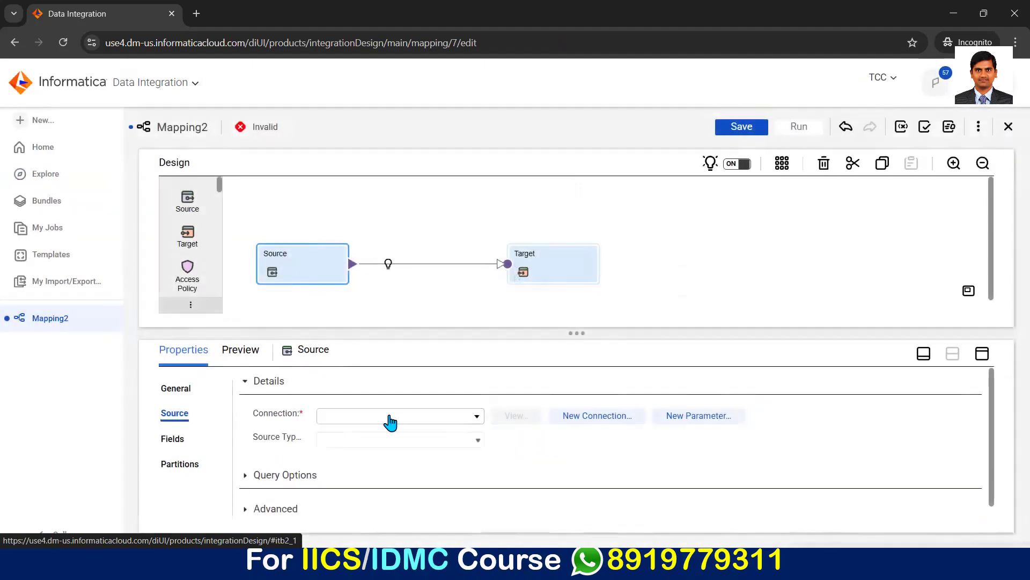
pyautogui.click(391, 422)
pyautogui.scroll(-1, 387, 365)
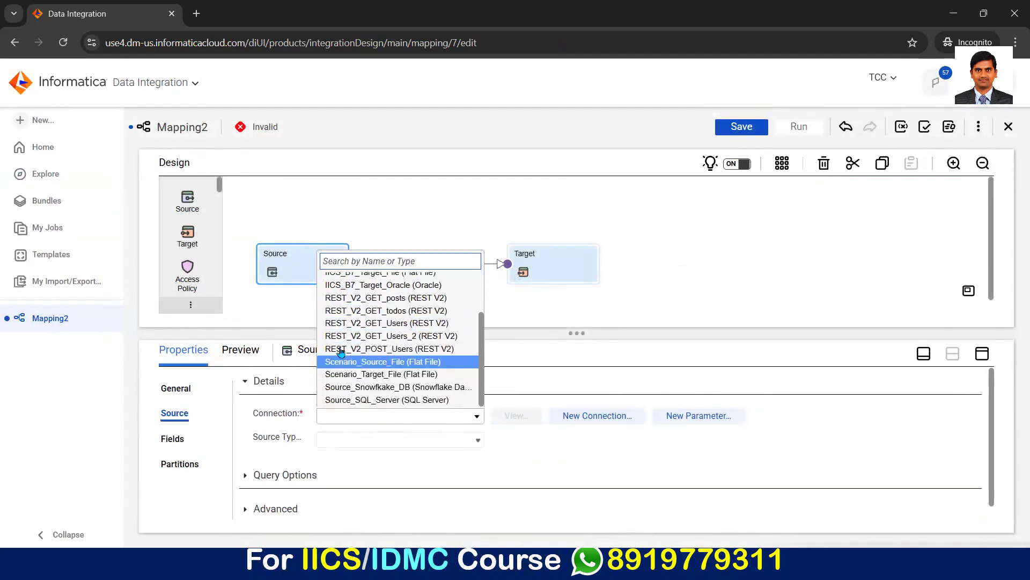
pyautogui.click(387, 363)
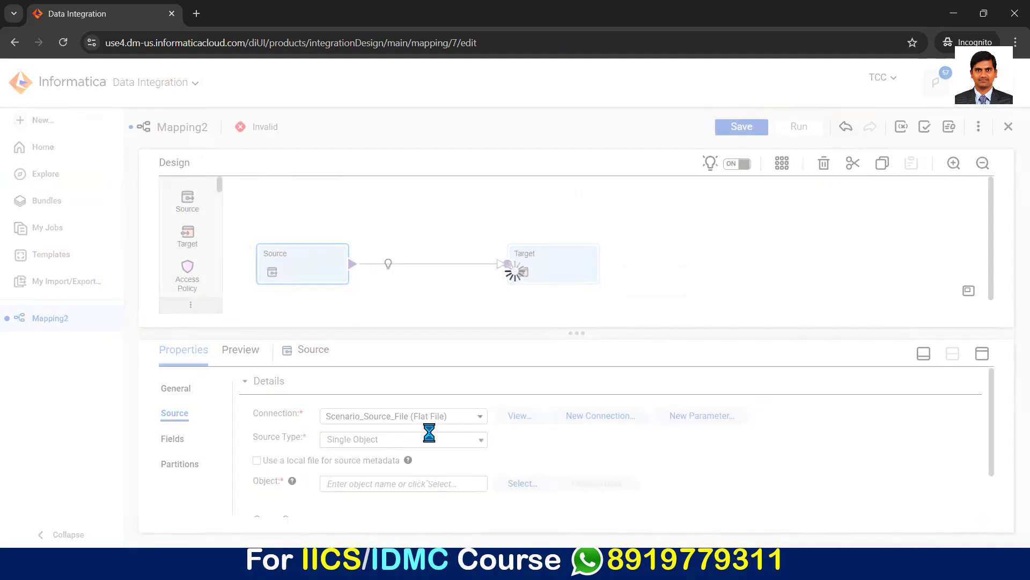
pyautogui.click(523, 483)
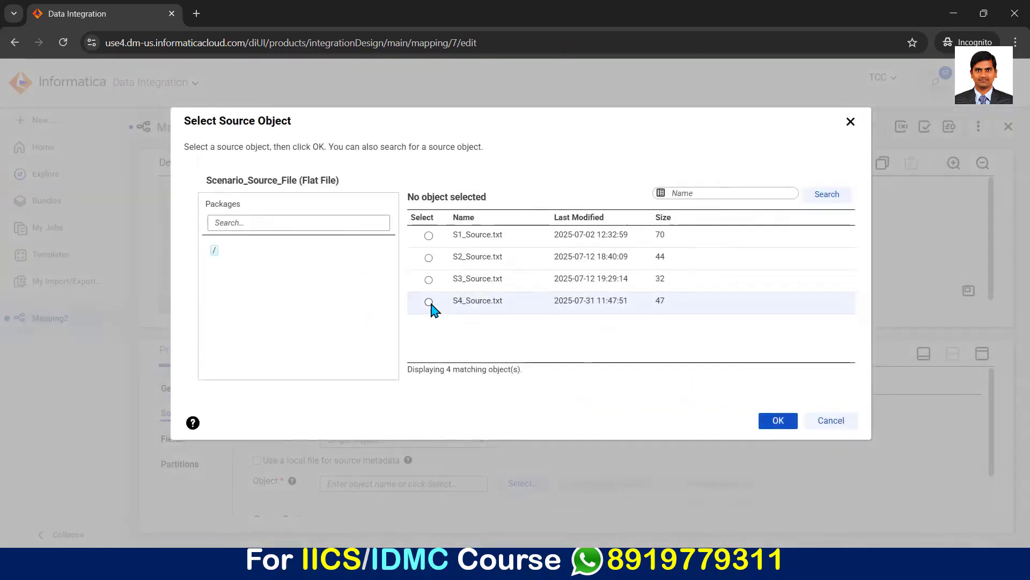
pyautogui.click(430, 302)
pyautogui.click(778, 420)
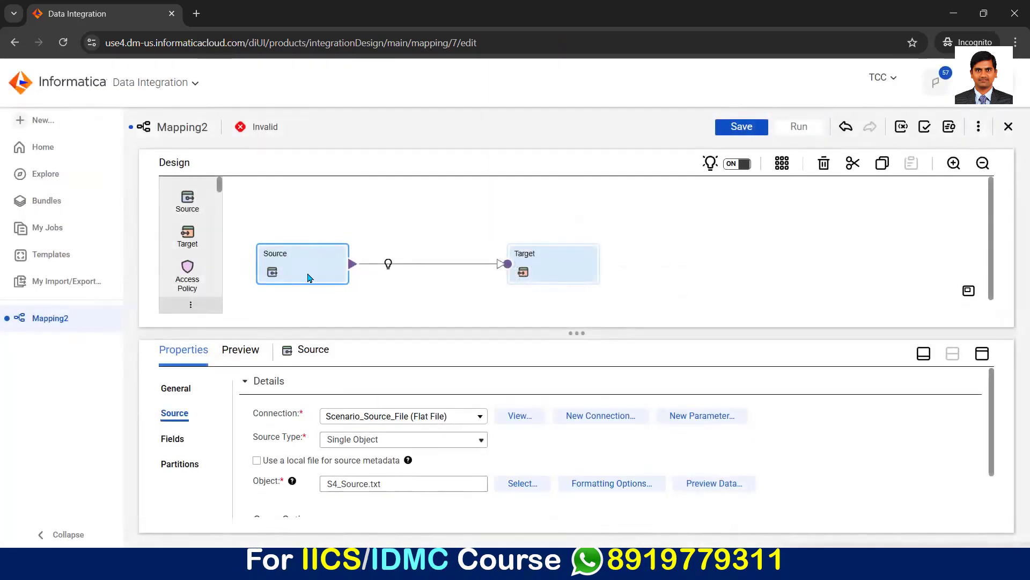
# Step: Rename the Source transformation to S4_Source, reusing the name of its source file without the extension
pyautogui.doubleClick(365, 483)
pyautogui.hotkey('ctrl', 'c')
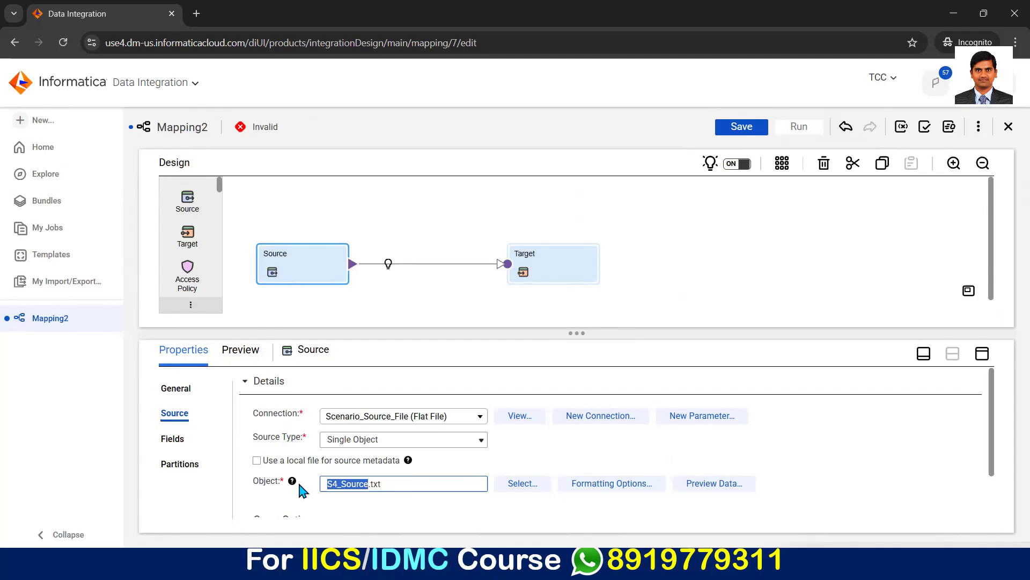
pyautogui.click(175, 388)
pyautogui.doubleClick(344, 386)
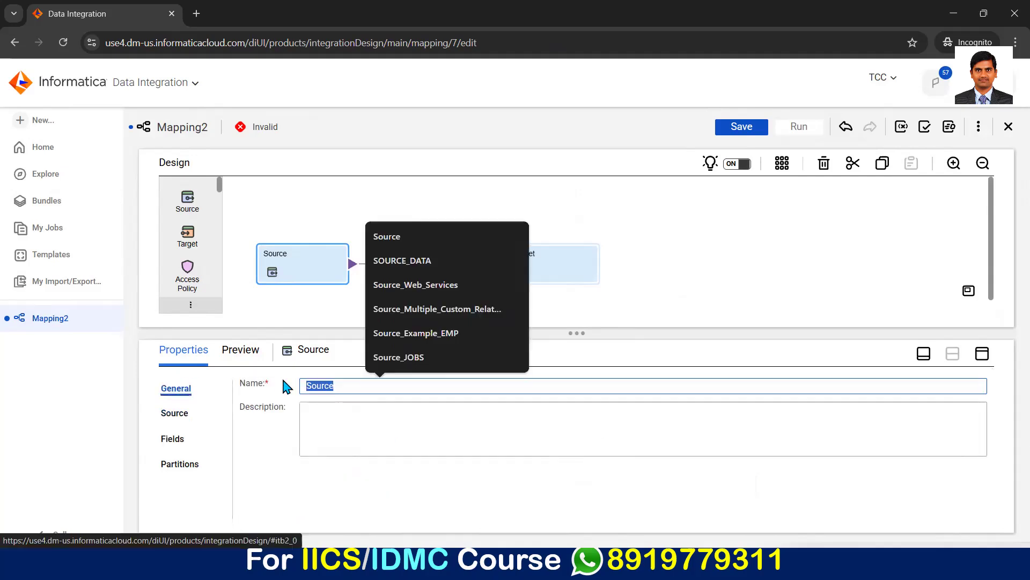
pyautogui.hotkey('ctrl', 'v')
pyautogui.click(339, 429)
# Step: Set the Target transformation's connection to the Scenario_Target_File flat file connection
pyautogui.click(525, 267)
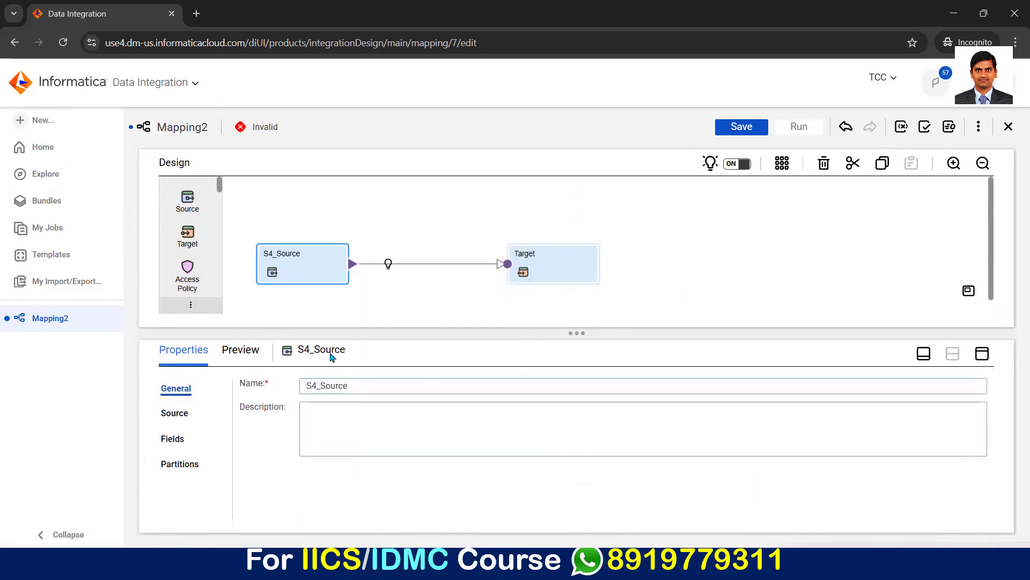
pyautogui.click(168, 438)
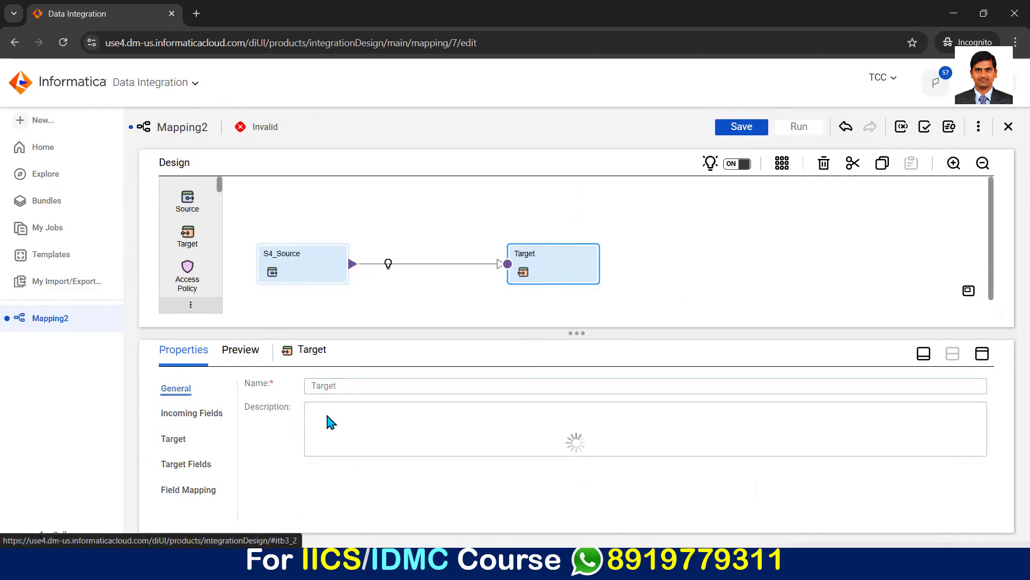
pyautogui.click(446, 422)
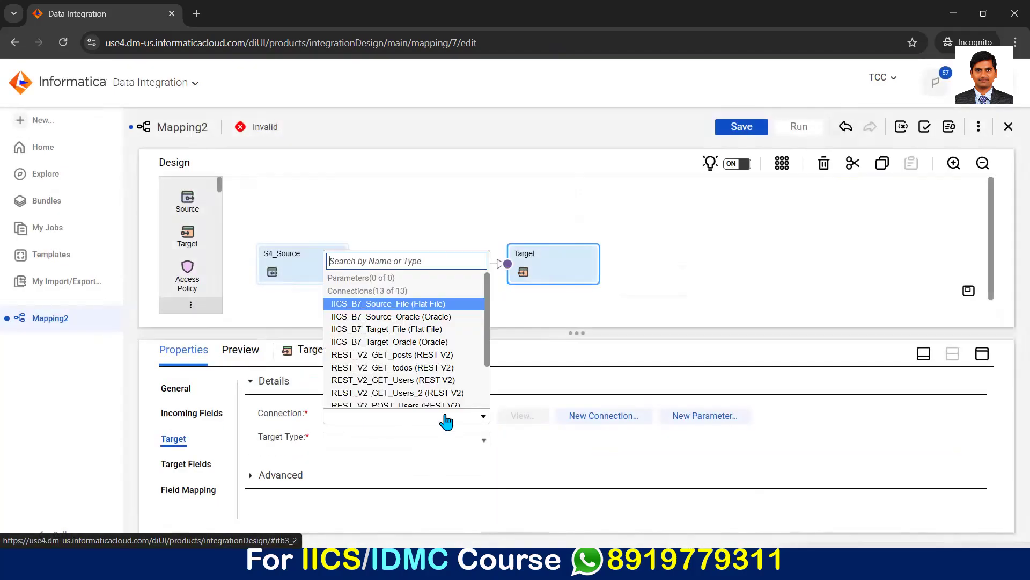
pyautogui.scroll(-2, 378, 392)
pyautogui.click(396, 374)
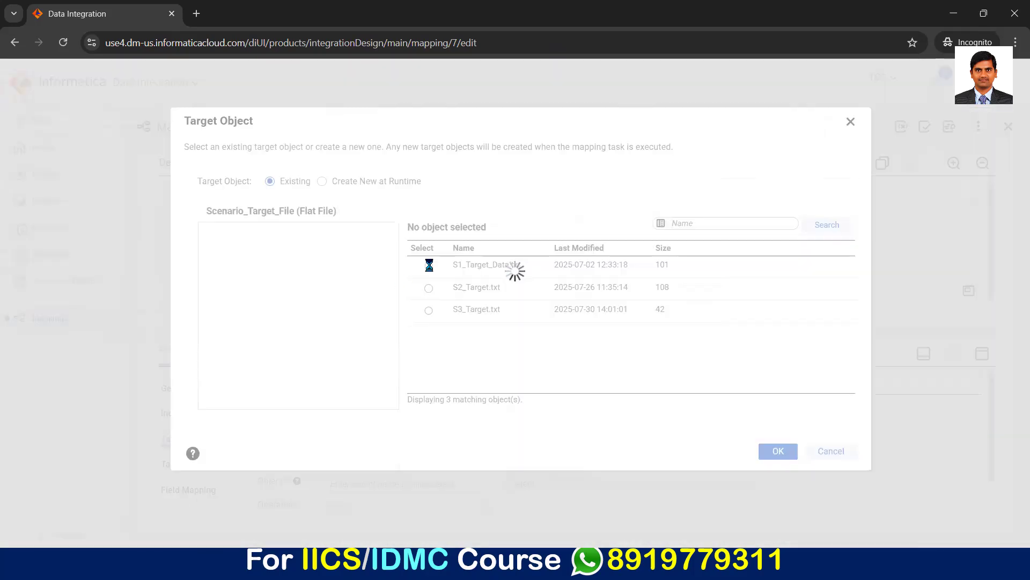
# Step: Set the target object to be created new at runtime as static file S4_Target.txt, with the text qualifier set to None
pyautogui.click(321, 182)
pyautogui.click(347, 293)
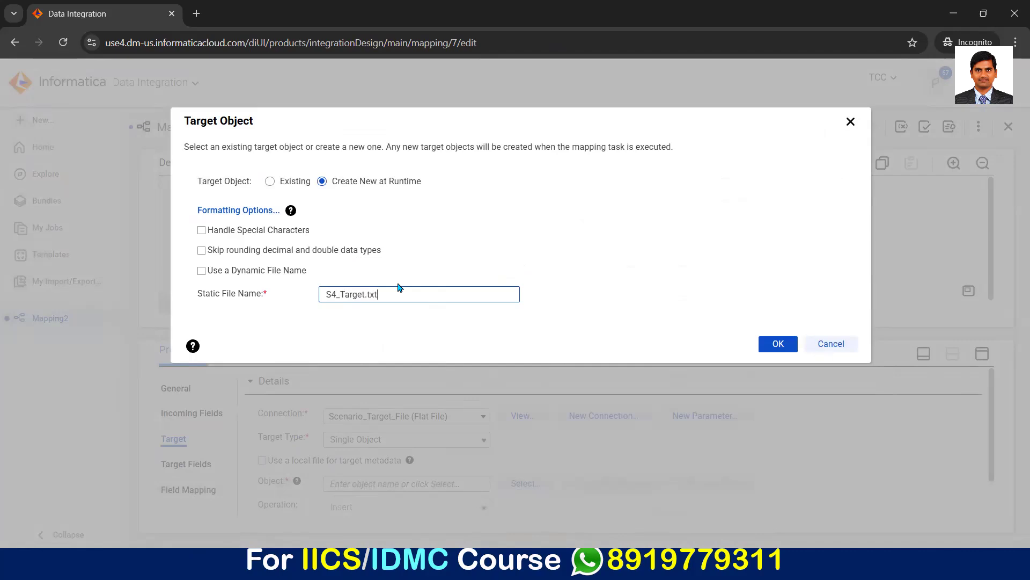
pyautogui.click(260, 214)
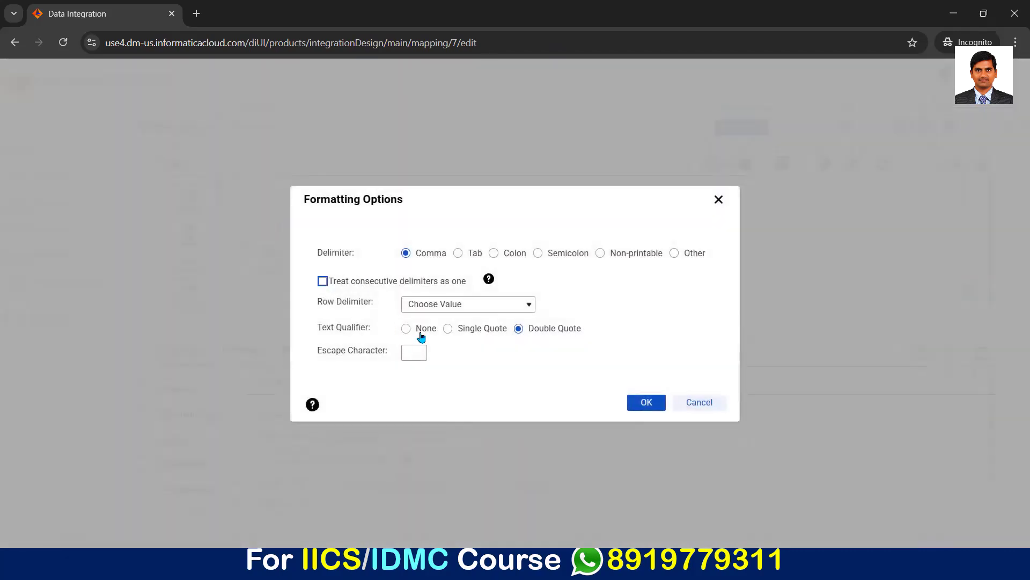
pyautogui.click(406, 329)
pyautogui.click(648, 404)
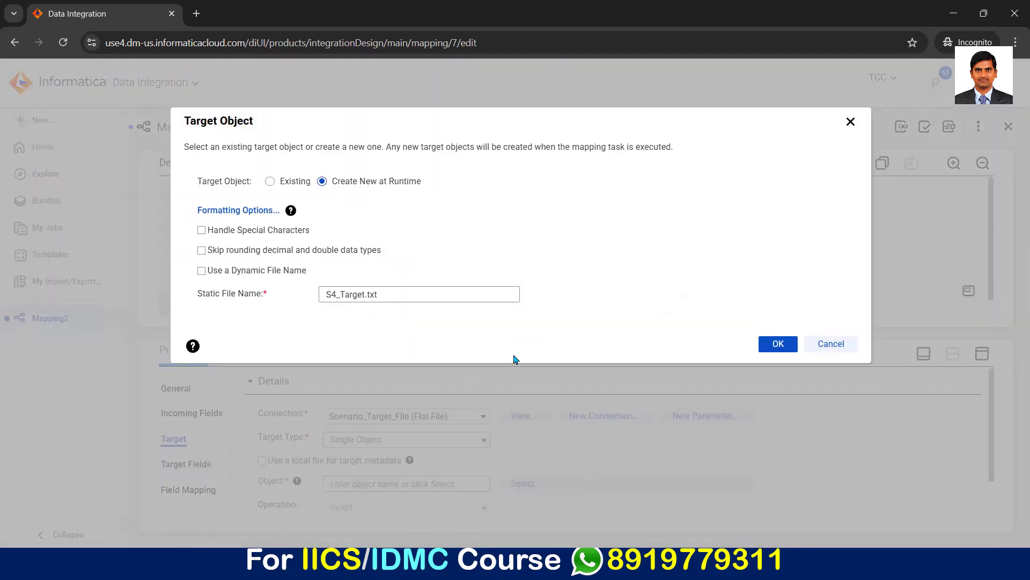
pyautogui.click(778, 343)
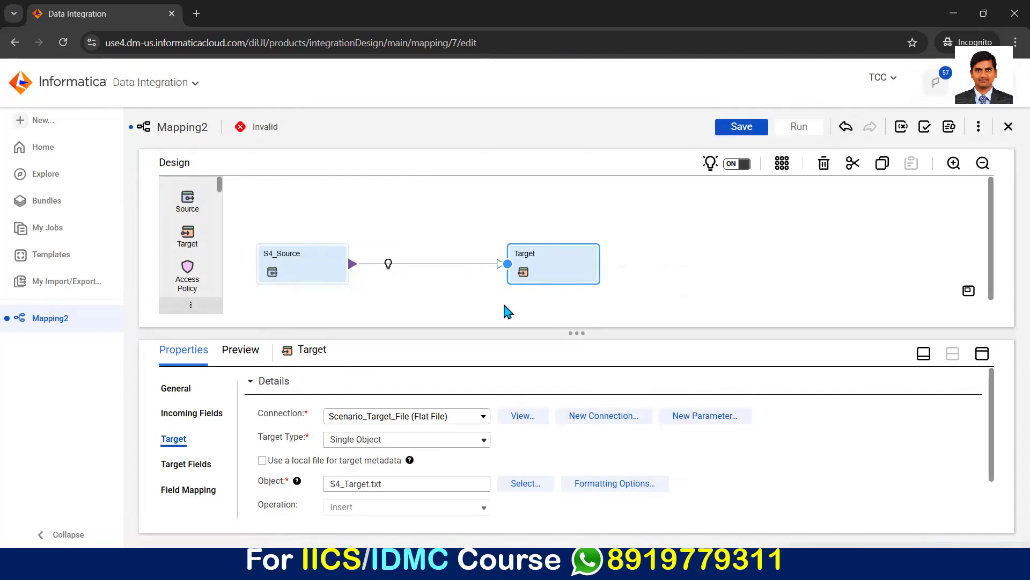
# Step: Rename the Target transformation to S4_Target, reusing the name of its target file without the extension
pyautogui.moveTo(368, 484); pyautogui.dragTo(294, 490)
pyautogui.hotkey('ctrl', 'c')
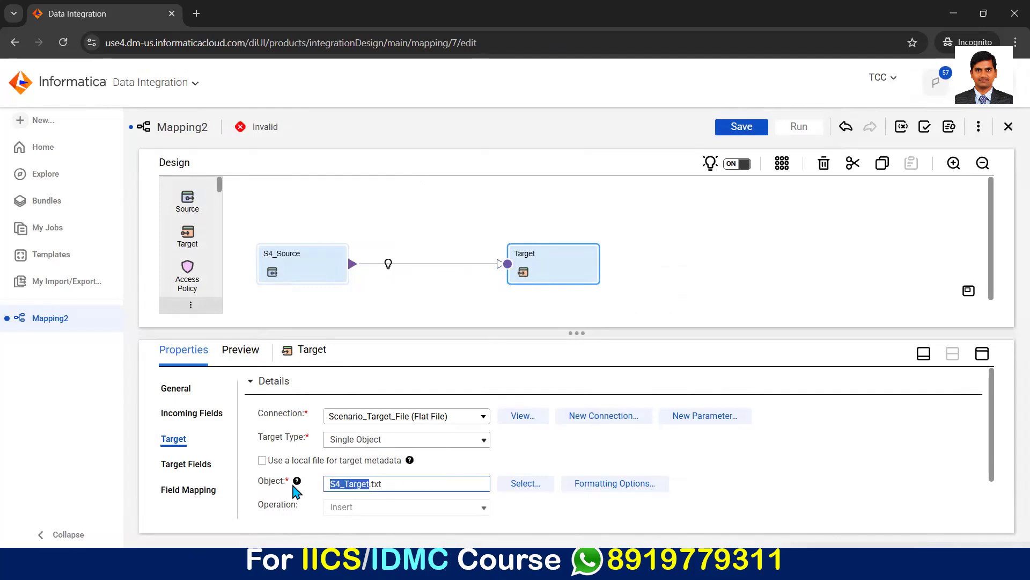
pyautogui.click(180, 389)
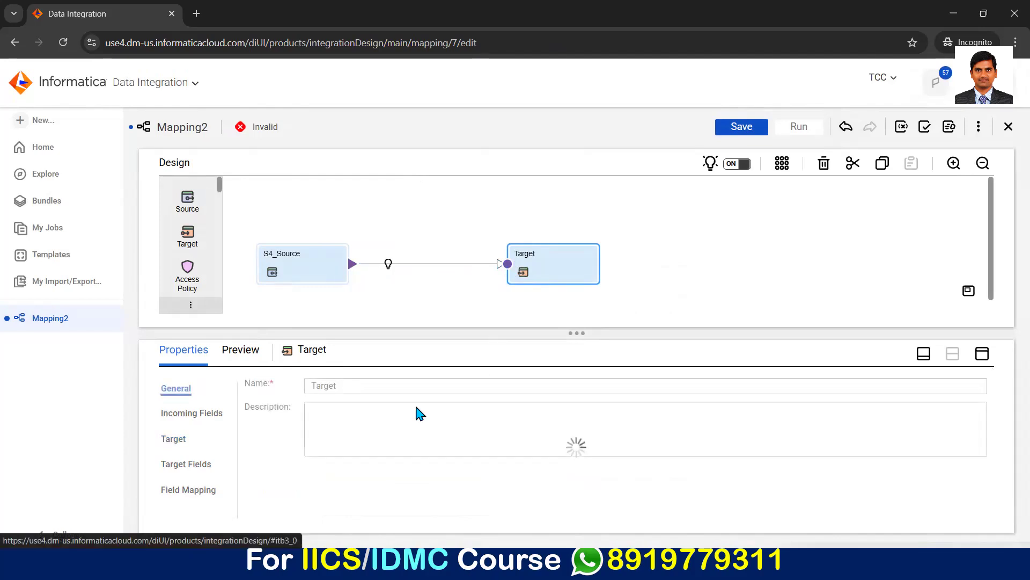
pyautogui.doubleClick(345, 385)
pyautogui.hotkey('ctrl', 'v')
pyautogui.click(339, 415)
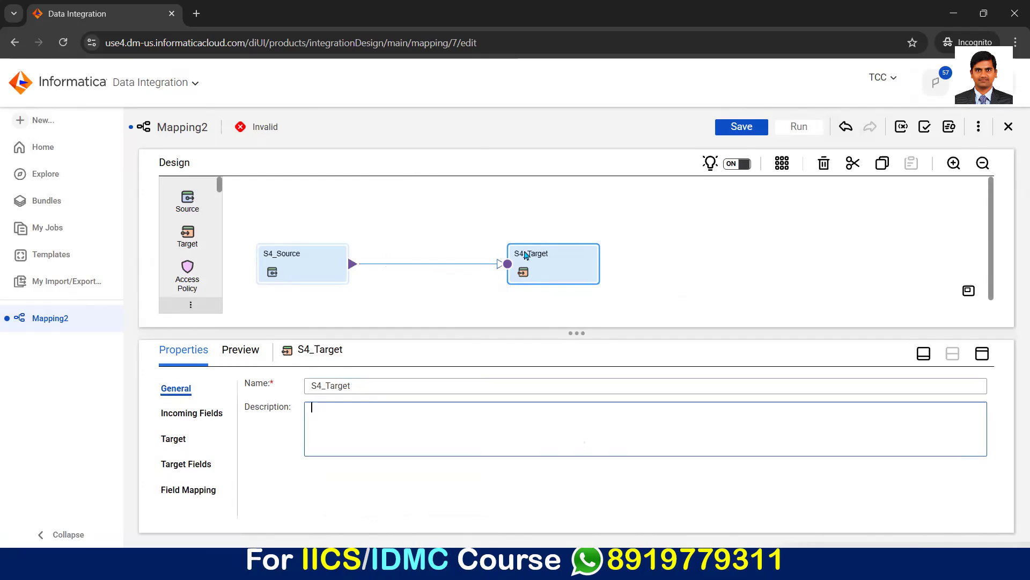
# Step: Insert an Expression transformation on the link between S4_Source and S4_Target
pyautogui.click(387, 263)
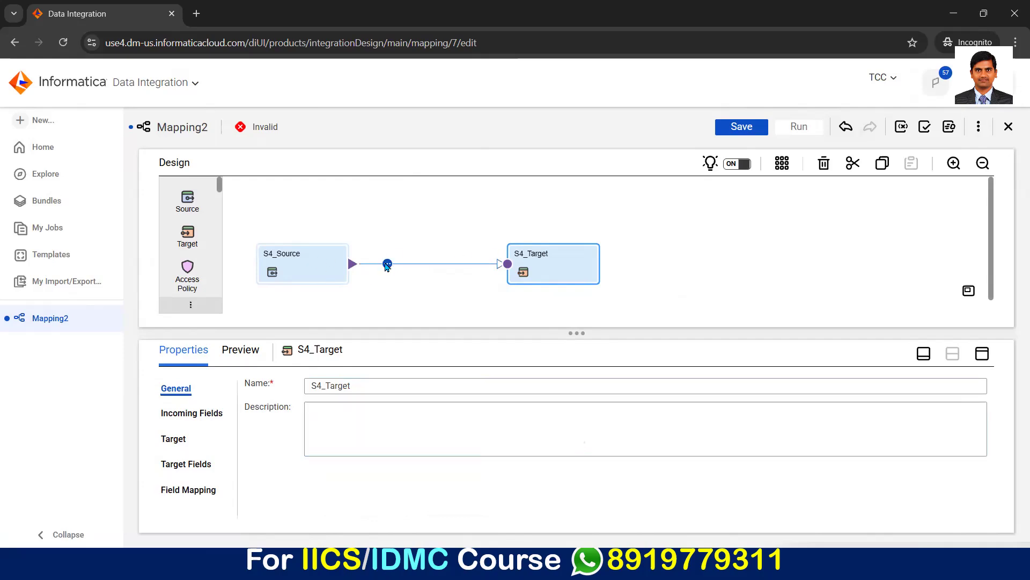
pyautogui.click(425, 291)
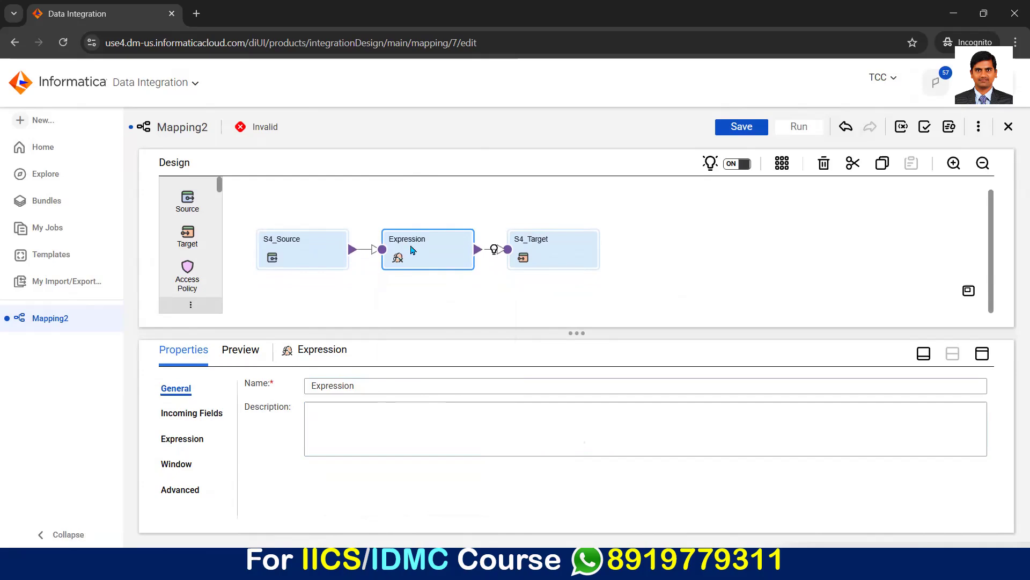
# Step: Add a variable field named v_Sequence of type integer to the Expression transformation
pyautogui.click(175, 443)
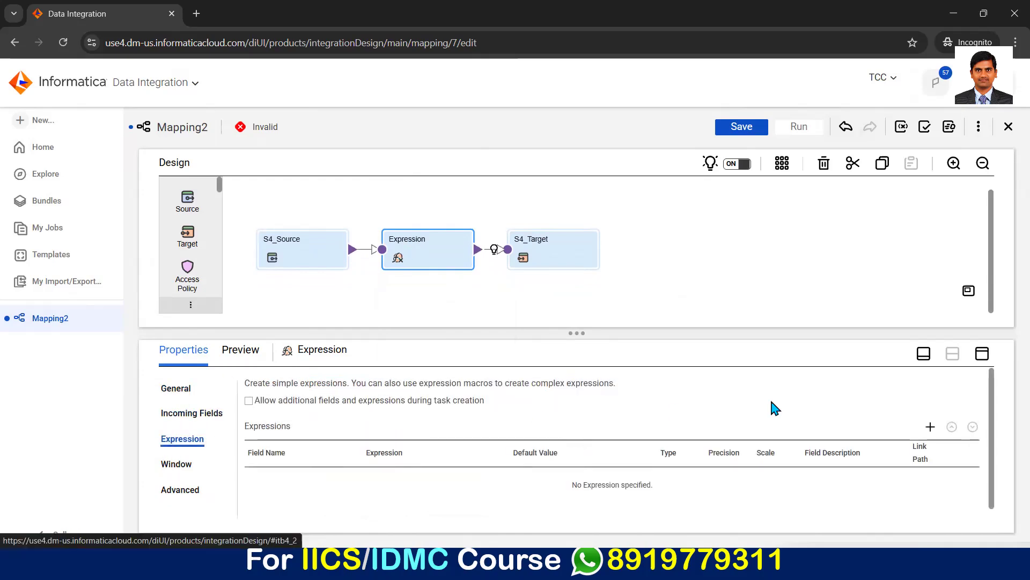
pyautogui.click(982, 353)
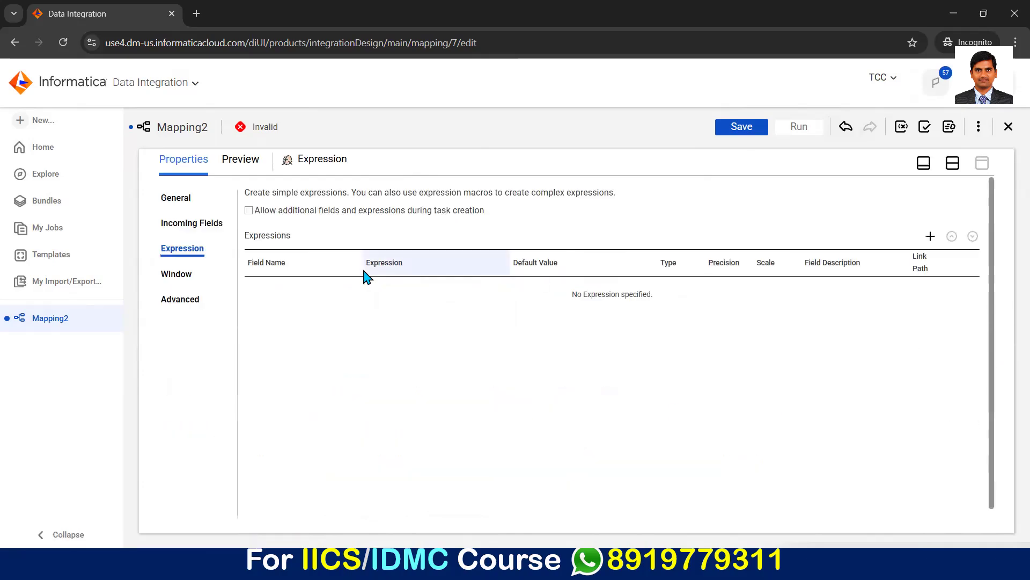
pyautogui.click(930, 236)
pyautogui.click(446, 220)
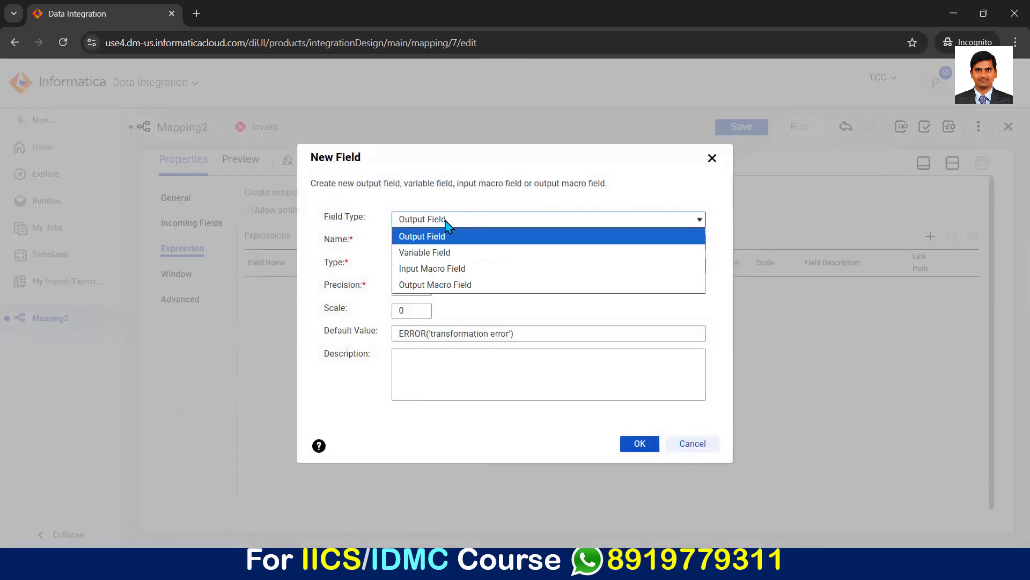
pyautogui.click(417, 253)
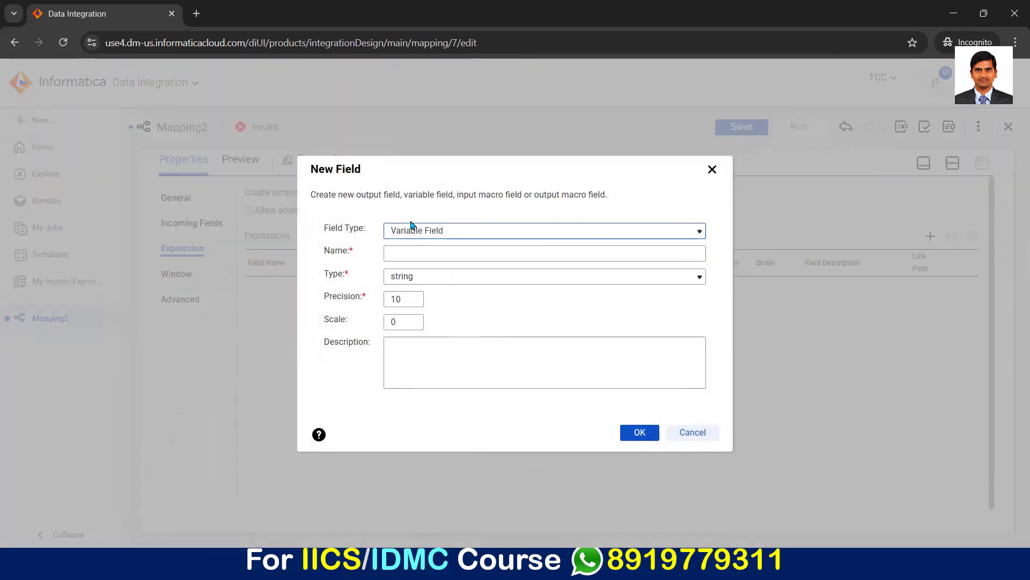
pyautogui.click(408, 252)
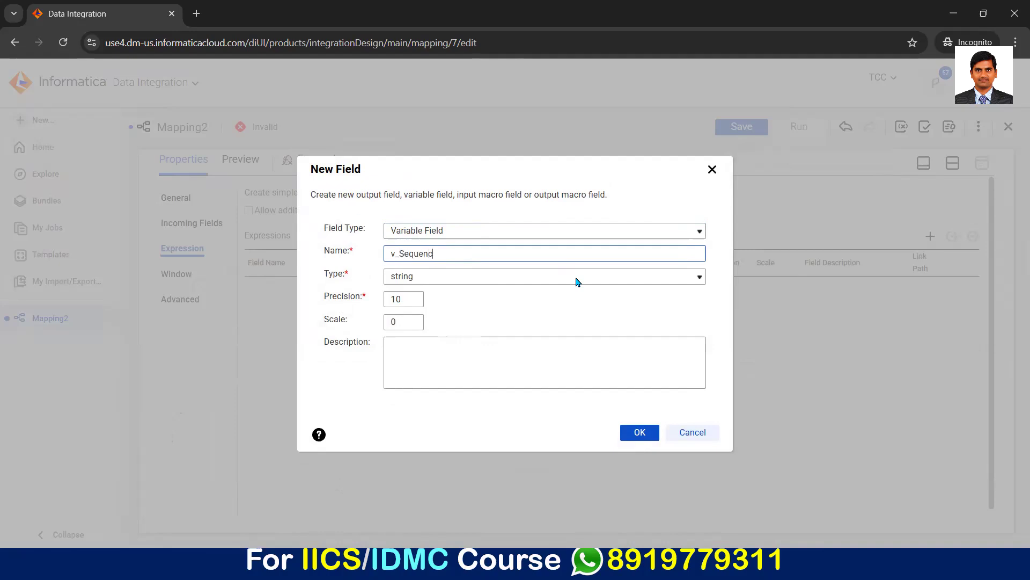
pyautogui.click(435, 279)
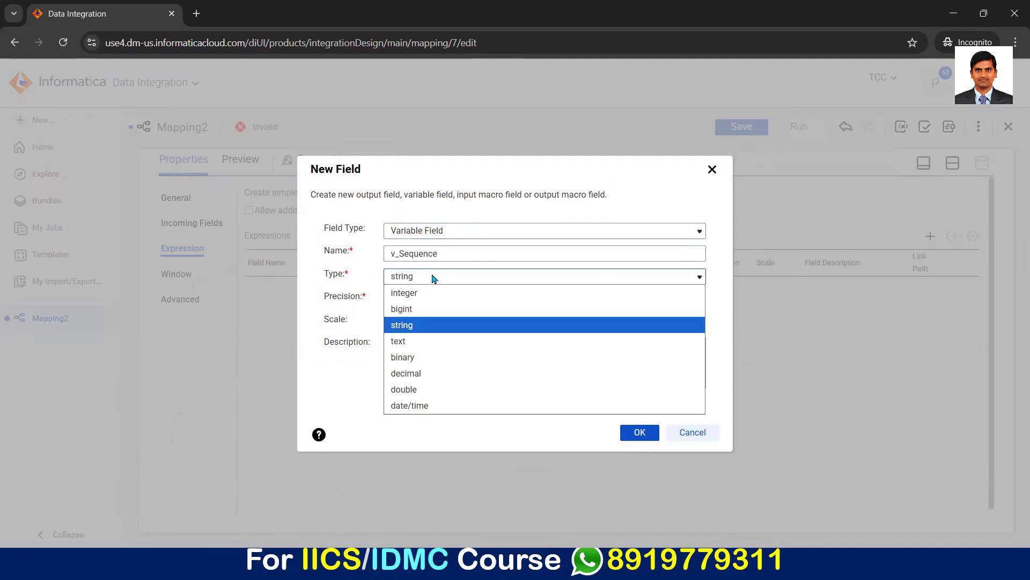
pyautogui.click(406, 290)
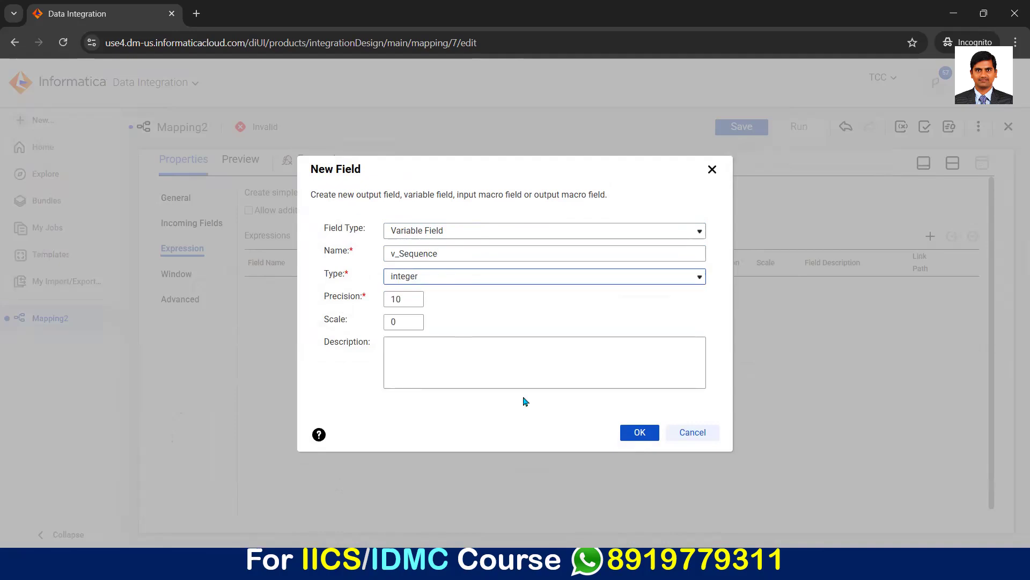
pyautogui.click(636, 435)
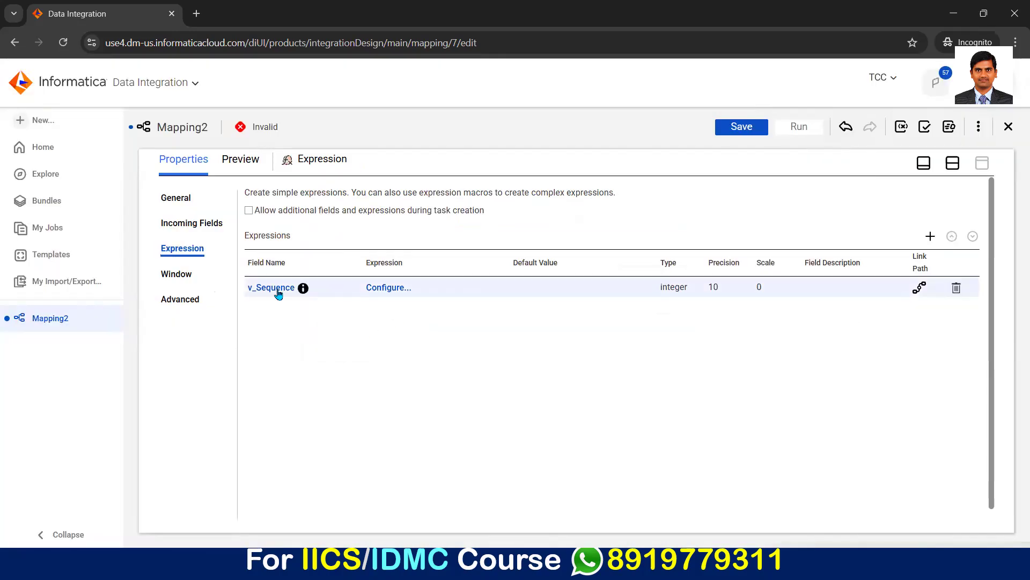
# Step: Configure the v_Sequence field's expression as v_Sequence + 1
pyautogui.click(382, 289)
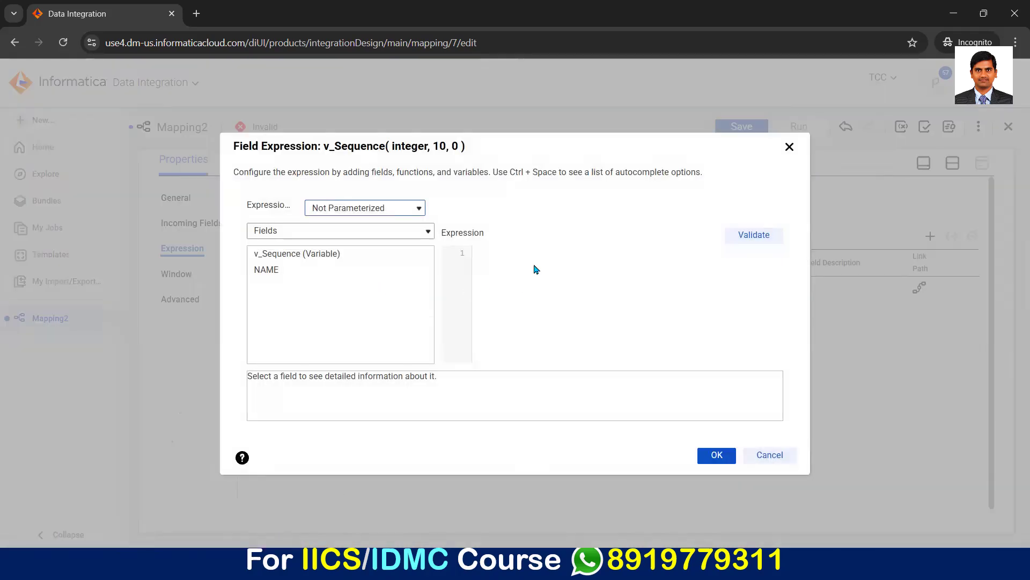
pyautogui.click(413, 254)
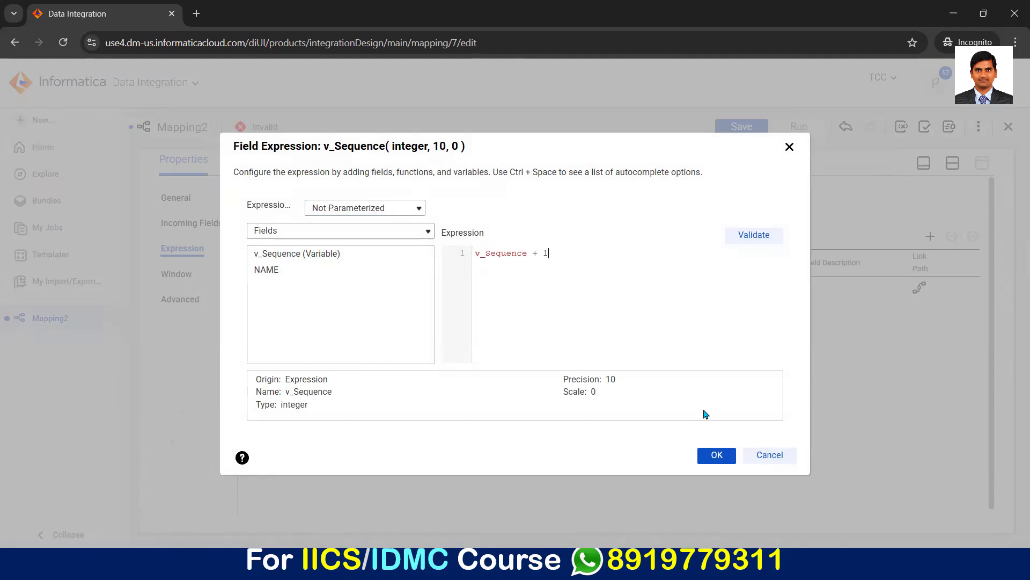
pyautogui.click(716, 457)
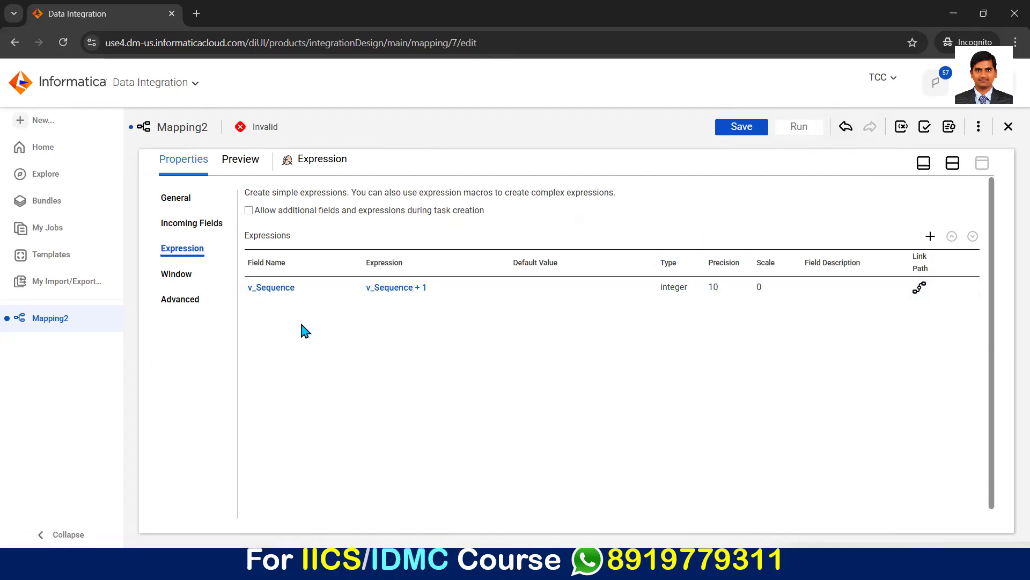
# Step: Add an output field named Sequence of type integer to the Expression transformation
pyautogui.click(930, 236)
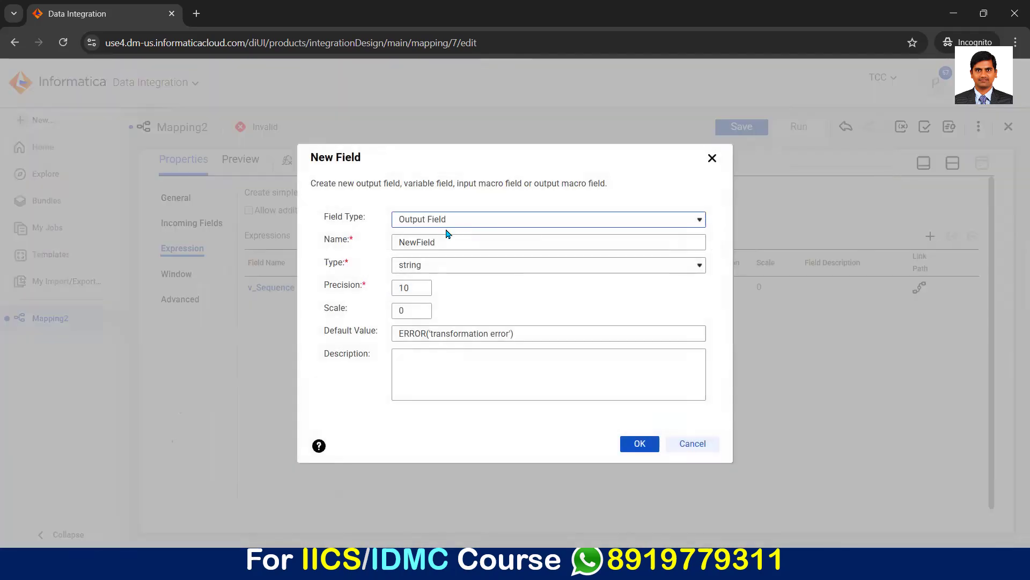
pyautogui.doubleClick(430, 242)
pyautogui.write('Sequence')
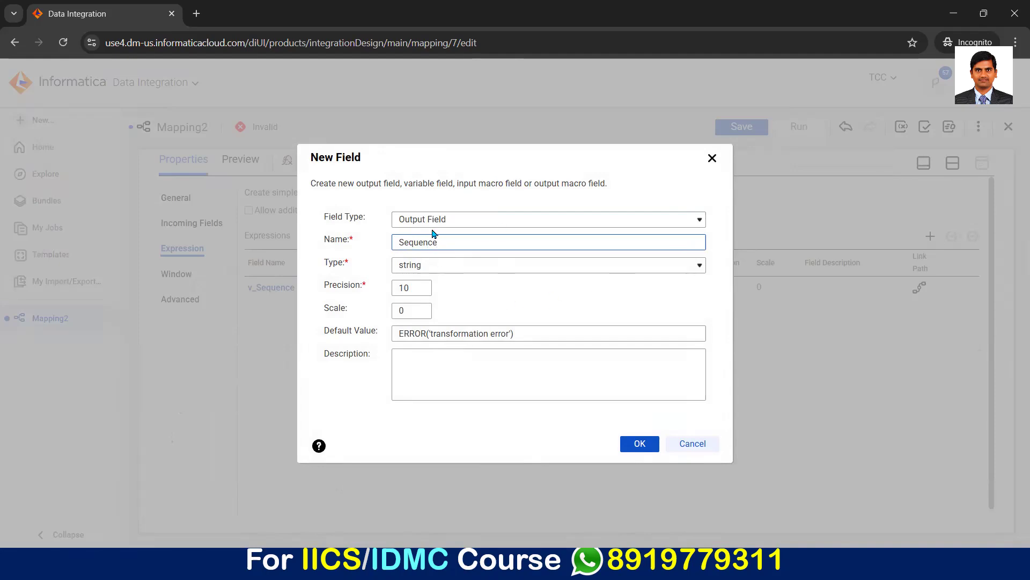
pyautogui.click(425, 267)
pyautogui.click(428, 279)
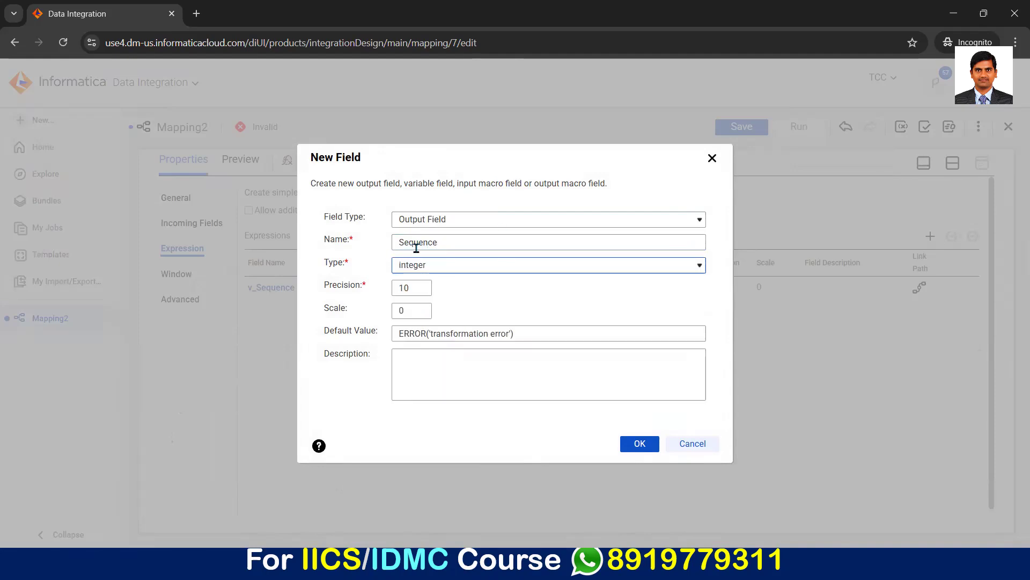
pyautogui.click(639, 443)
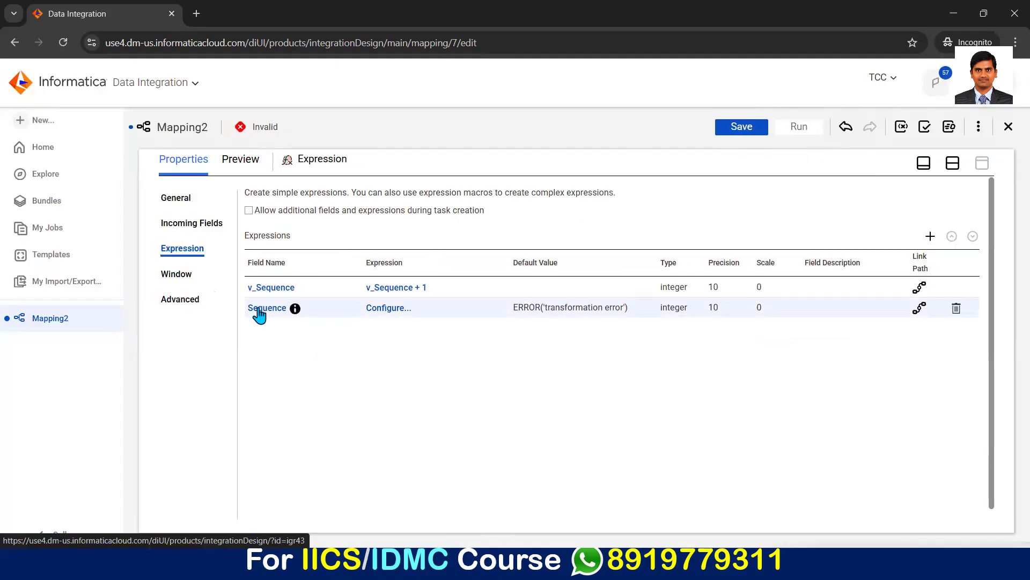
pyautogui.click(260, 309)
pyautogui.click(402, 243)
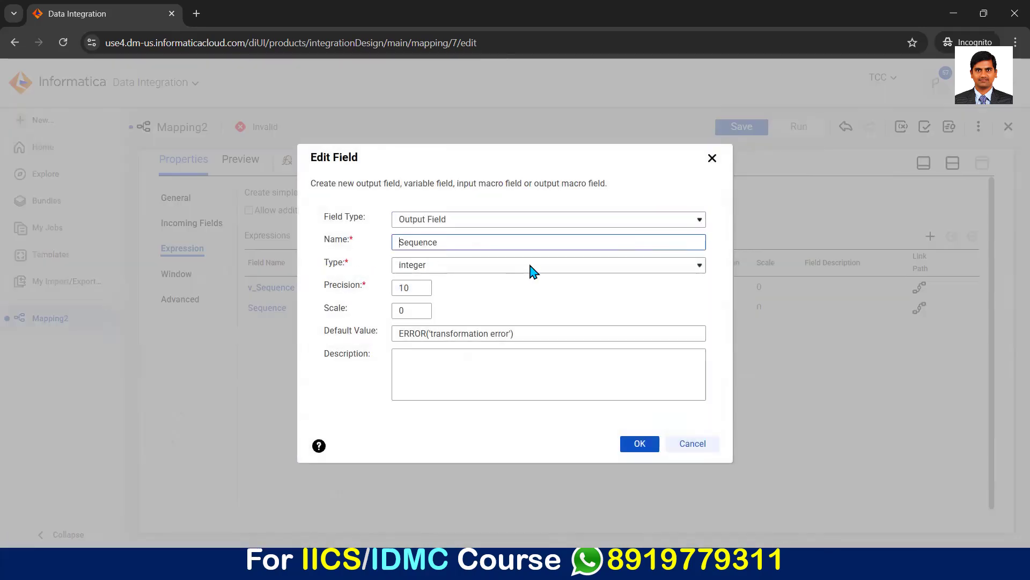
pyautogui.write('o_')
pyautogui.press('BackSpace')
pyautogui.press('BackSpace')
pyautogui.click(640, 445)
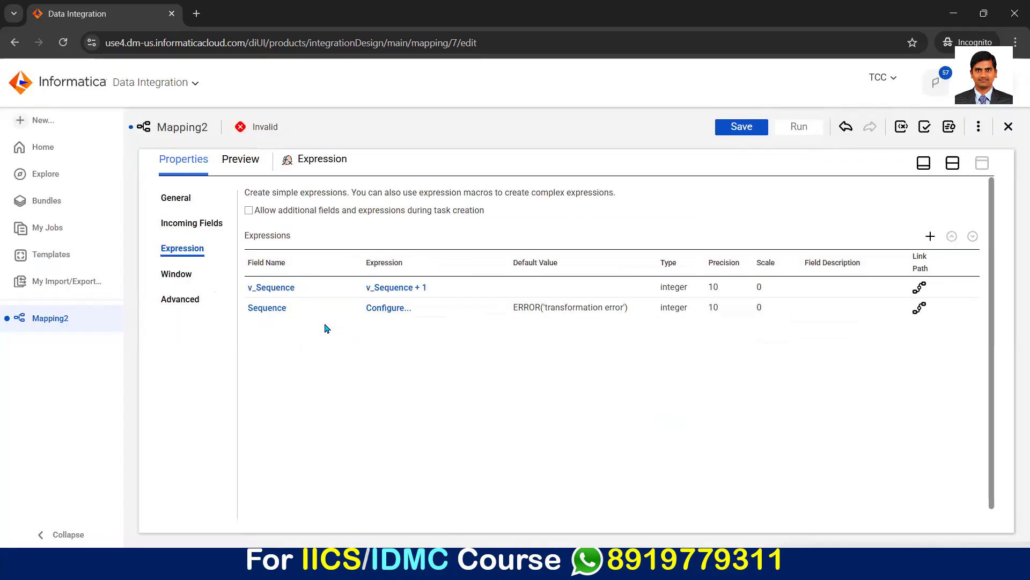
# Step: Configure the Sequence output field's expression as v_Sequence
pyautogui.click(369, 305)
pyautogui.click(413, 256)
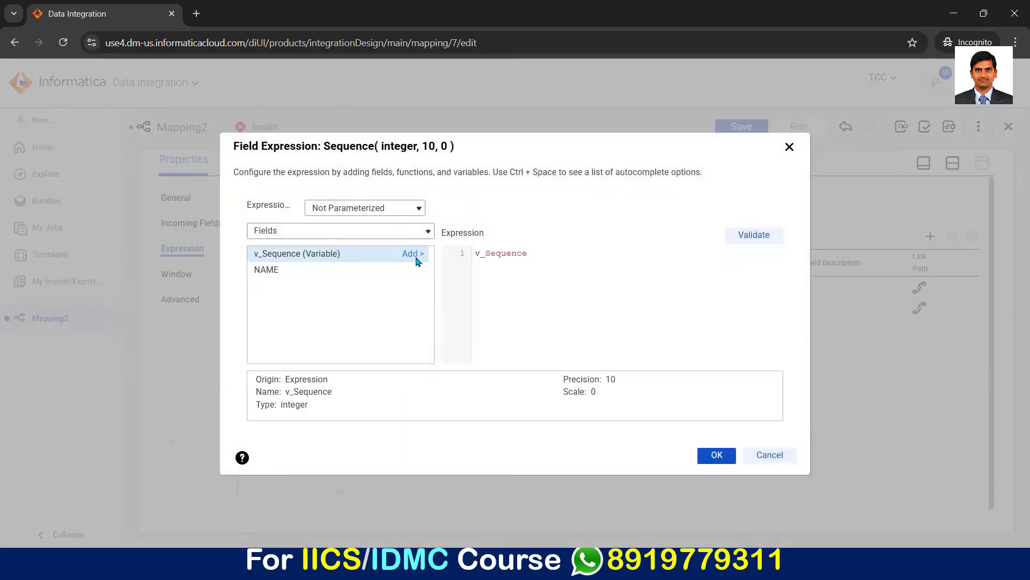
pyautogui.click(717, 455)
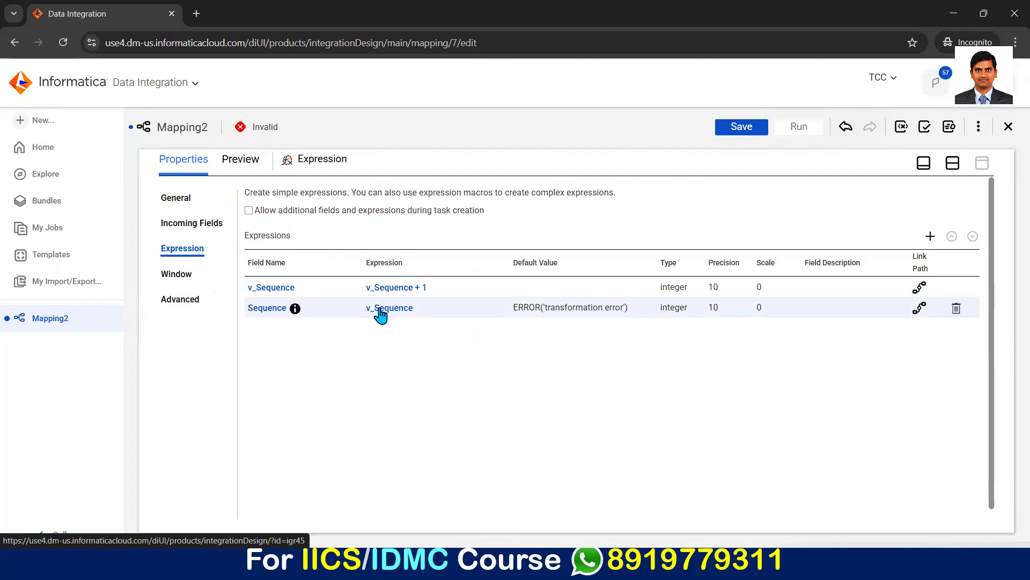
# Step: Examine the incoming fields of the S4_Target transformation to check which fields reach the target
pyautogui.click(953, 166)
pyautogui.click(561, 266)
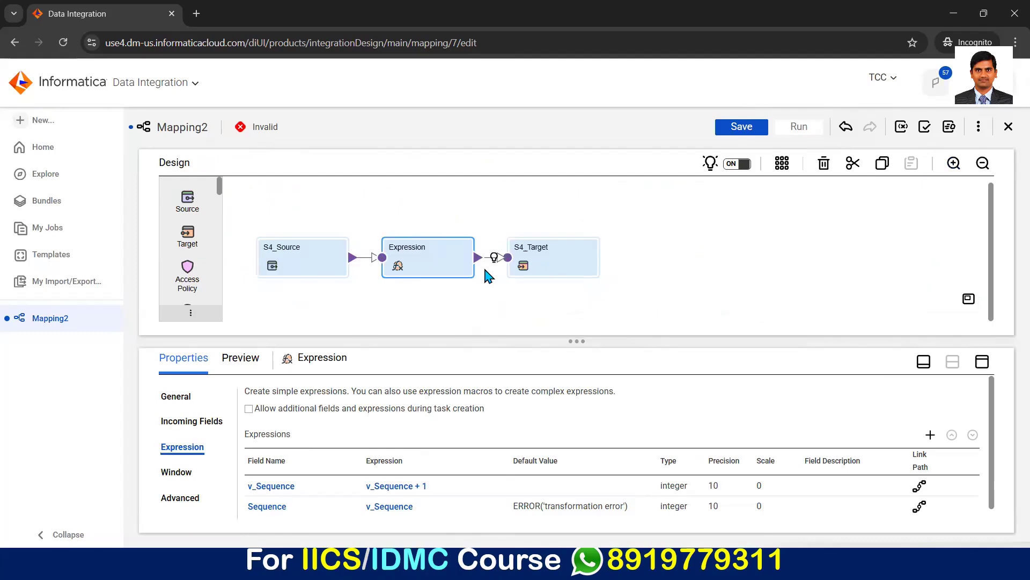
pyautogui.click(177, 423)
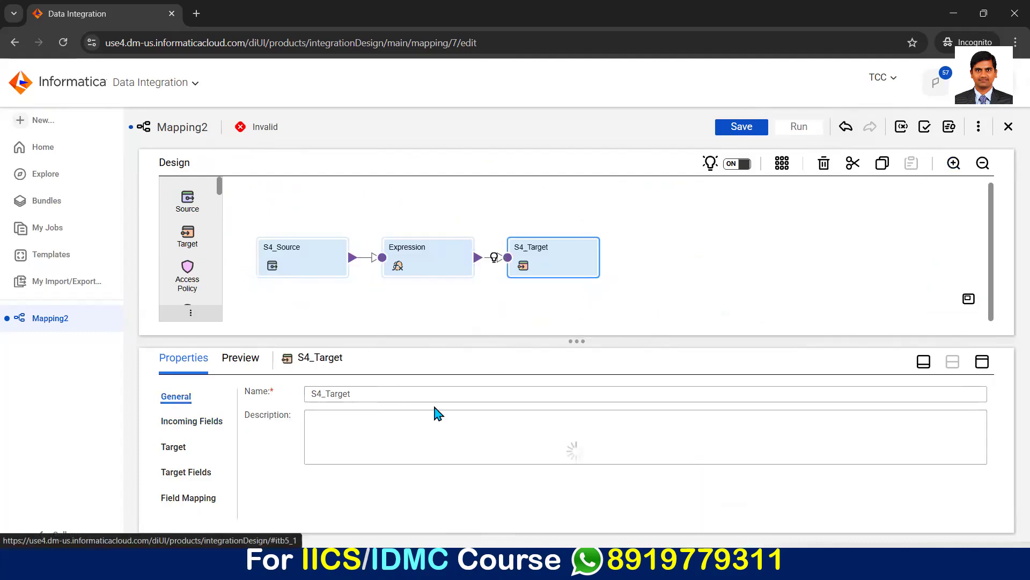
pyautogui.moveTo(568, 341); pyautogui.dragTo(568, 279)
pyautogui.scroll(-1, 273, 471)
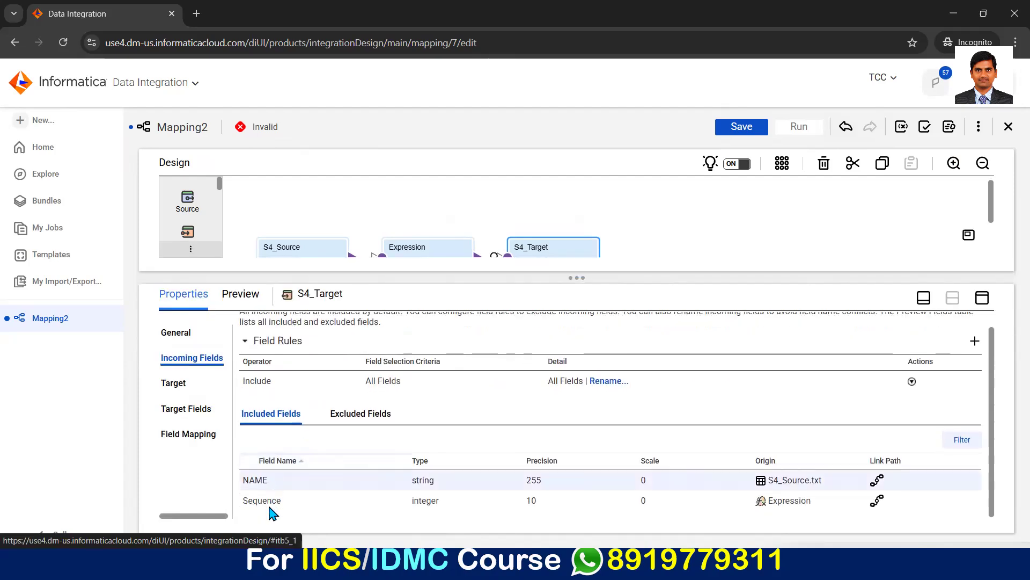
pyautogui.moveTo(518, 278); pyautogui.dragTo(519, 312)
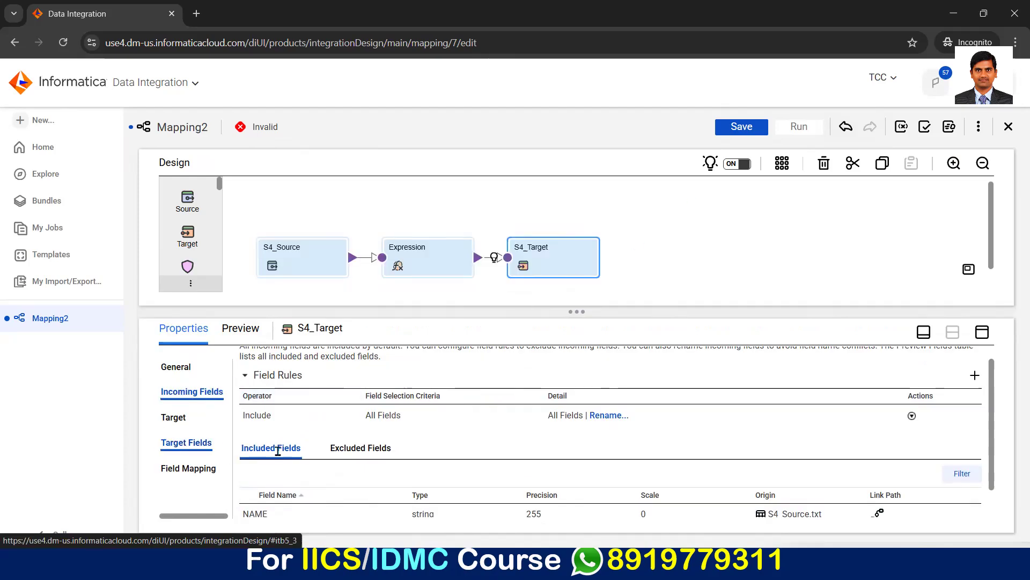
pyautogui.scroll(-1, 279, 467)
pyautogui.scroll(2, 333, 467)
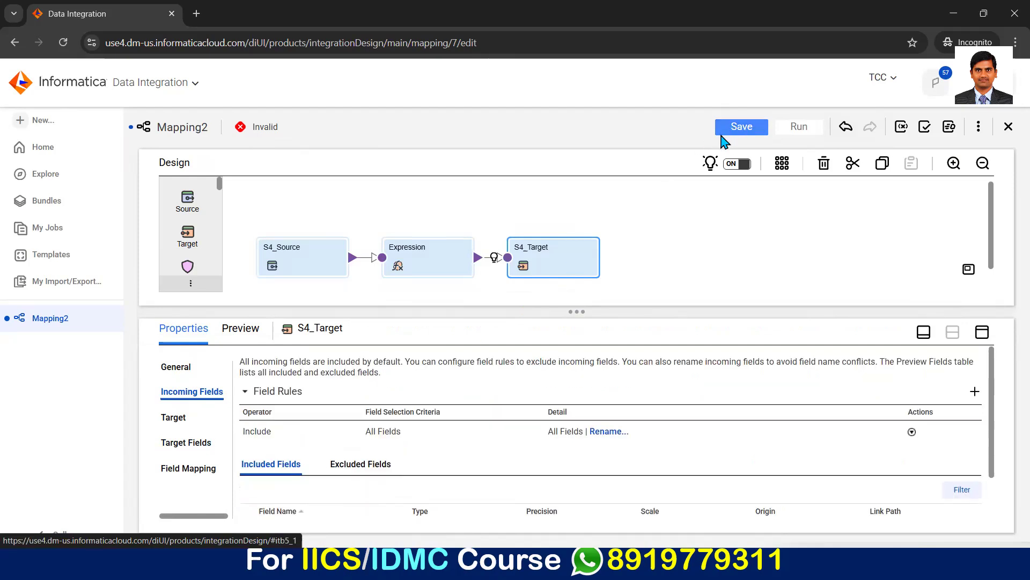
# Step: Save the mapping and run it with TheClassyCode as the runtime environment
pyautogui.click(723, 130)
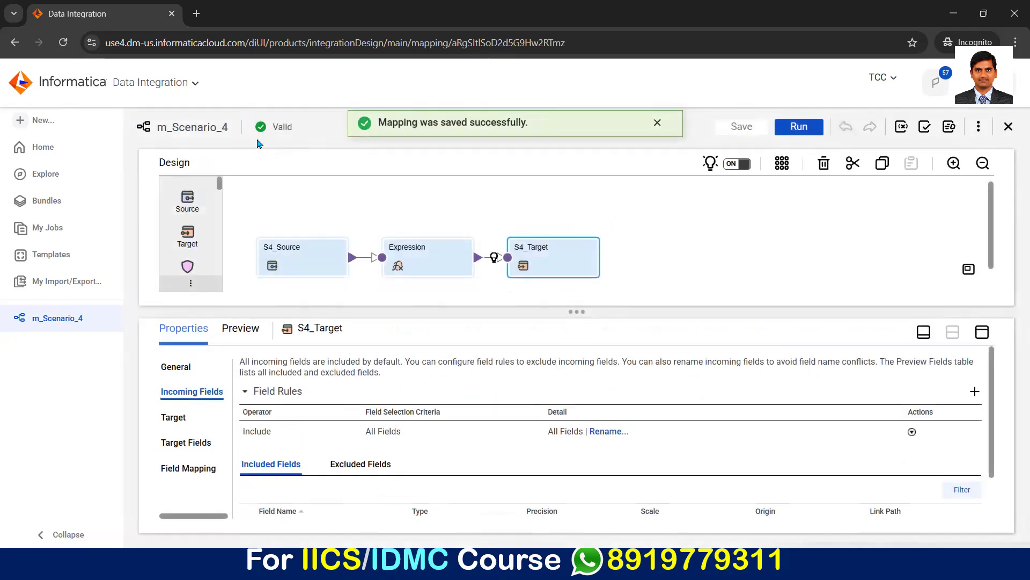
pyautogui.click(798, 126)
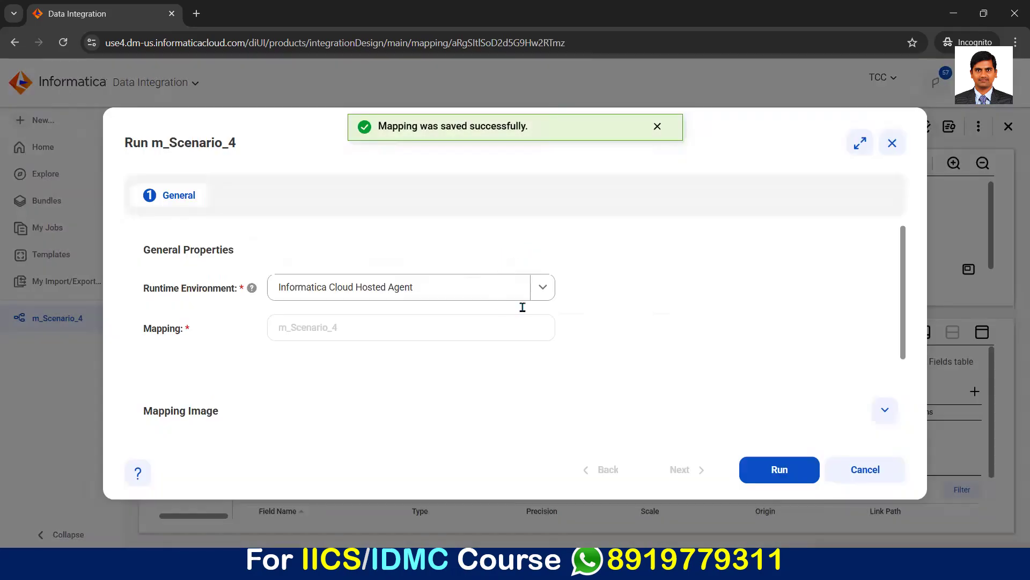
pyautogui.click(543, 289)
pyautogui.click(311, 339)
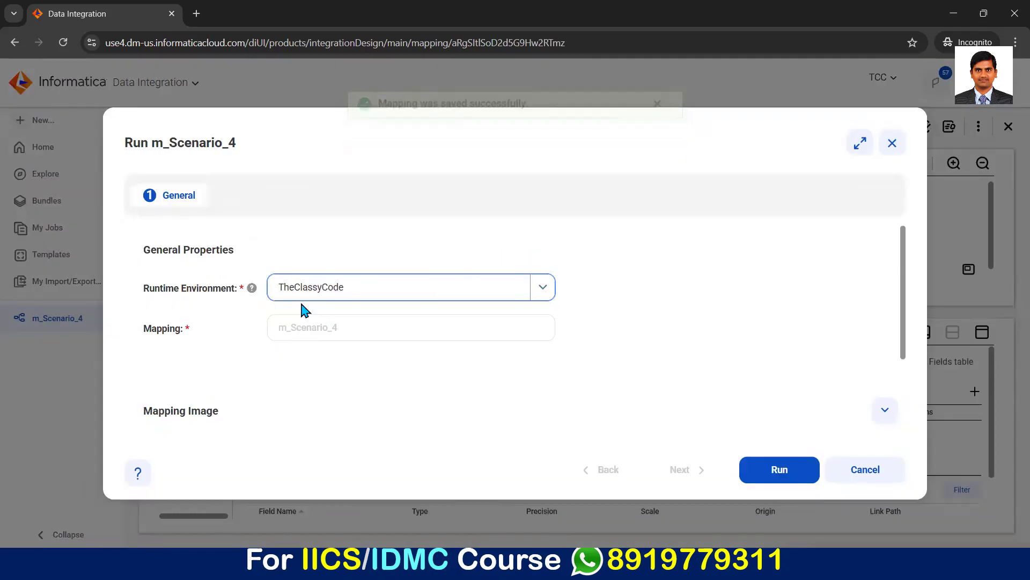
pyautogui.click(766, 473)
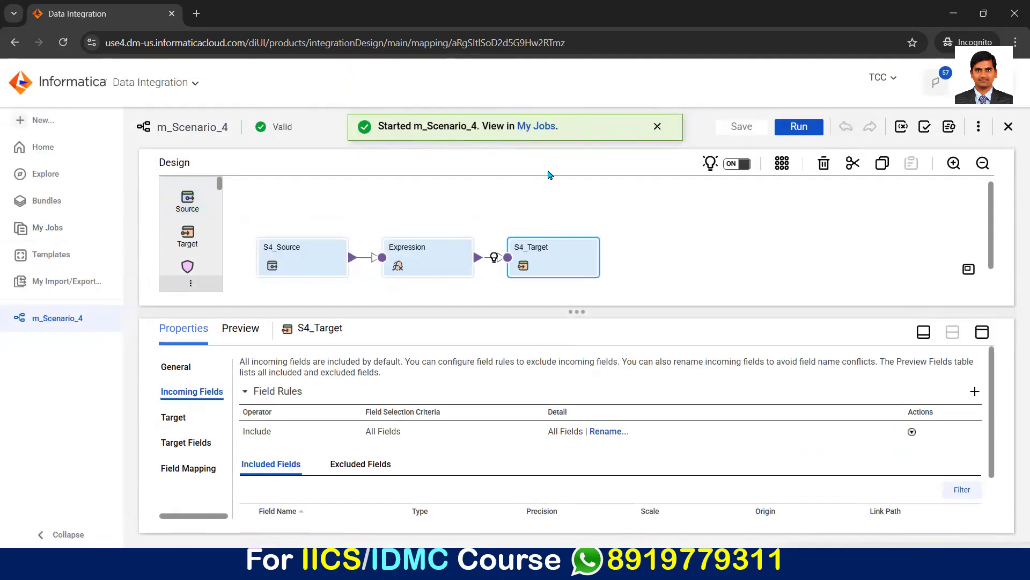
# Step: Monitor the m_Scenario_4 run in the jobs list, refreshing its status until the job finishes
pyautogui.click(47, 227)
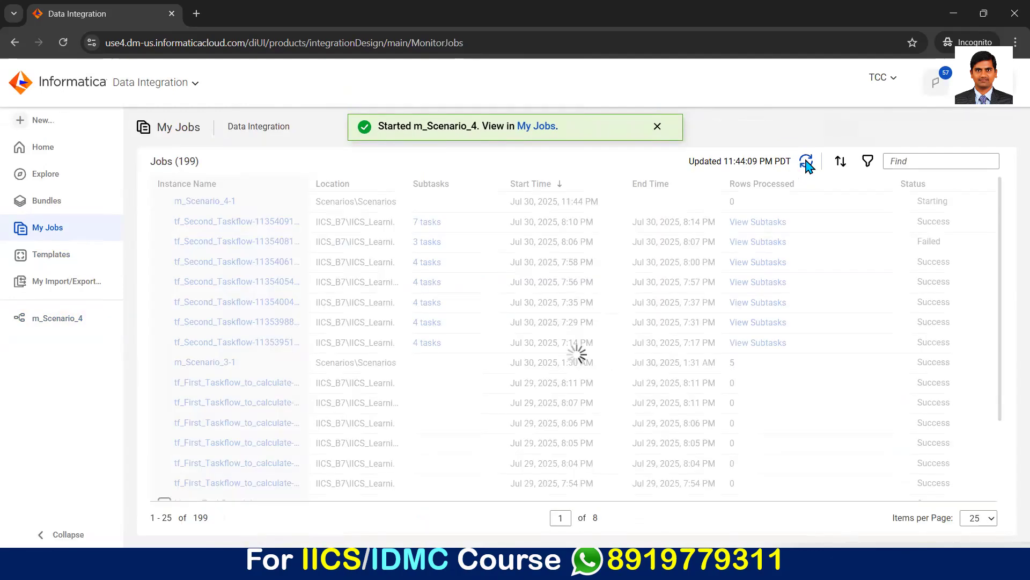
pyautogui.click(807, 163)
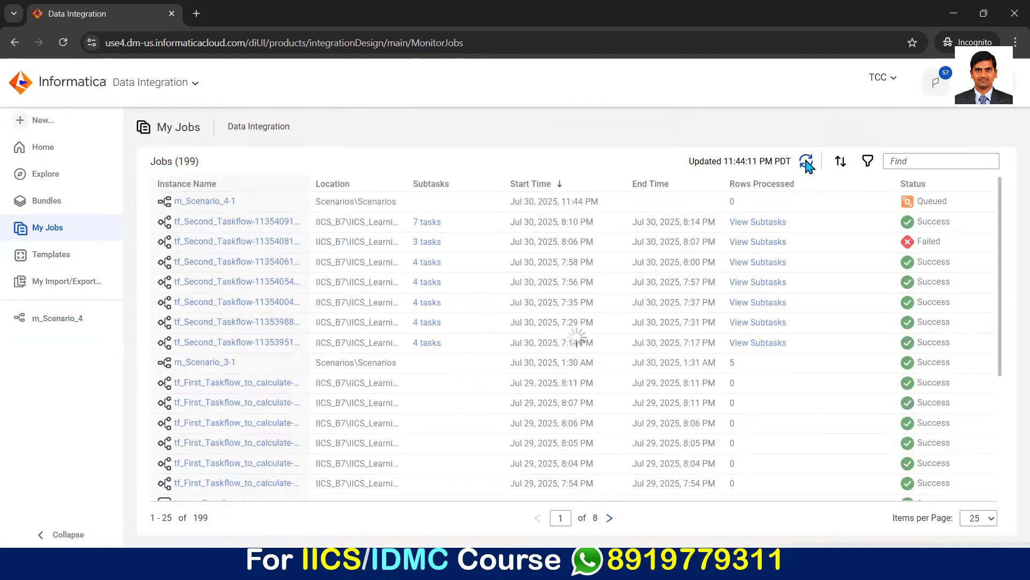
pyautogui.click(807, 162)
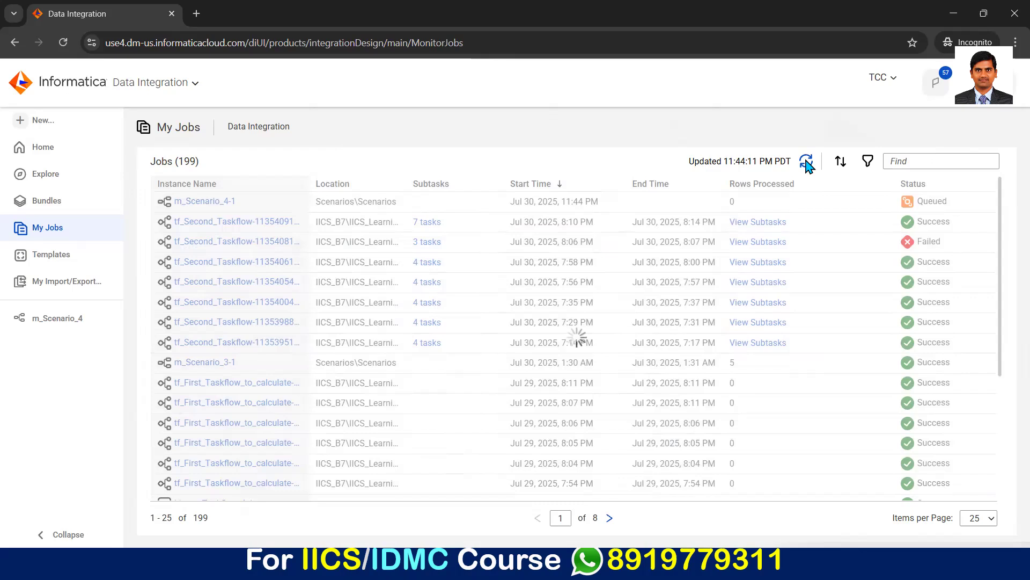
pyautogui.click(807, 163)
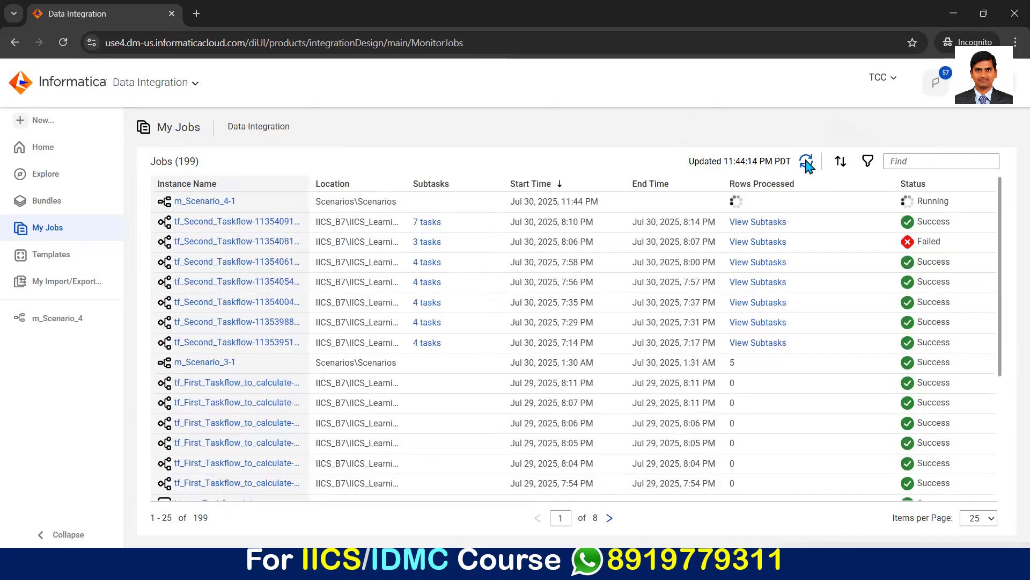
pyautogui.click(807, 163)
pyautogui.click(807, 162)
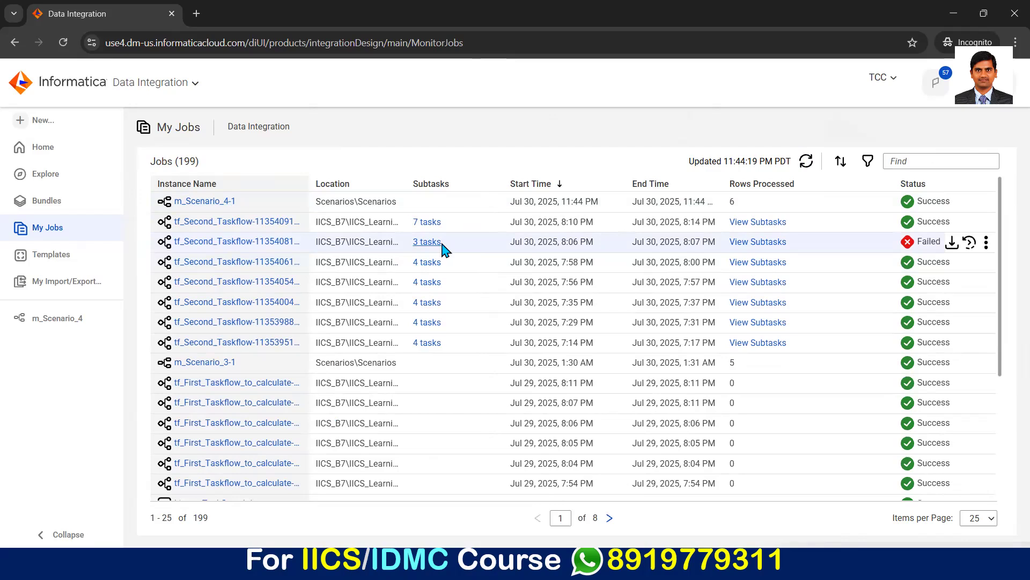
# Step: Switch to File Explorer, open S4_Target.txt from the Target folder and examine the generated names and sequence values
pyautogui.hotkey('alt', 'Tab')
pyautogui.hotkey('alt', 'Tab')
pyautogui.hotkey('alt', 'Tab')
pyautogui.hotkey('alt', 'Tab')
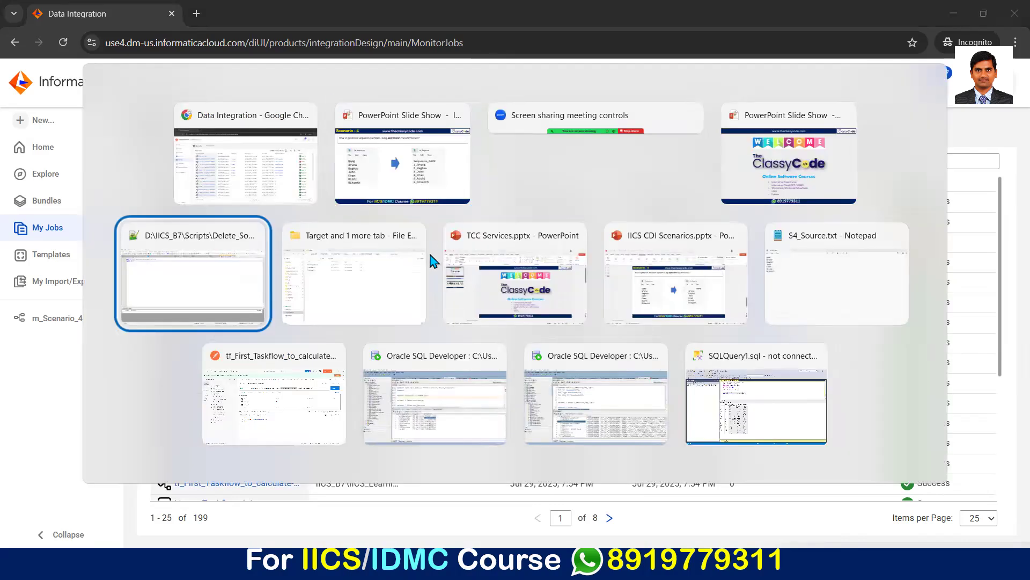
pyautogui.hotkey('alt', 'Tab')
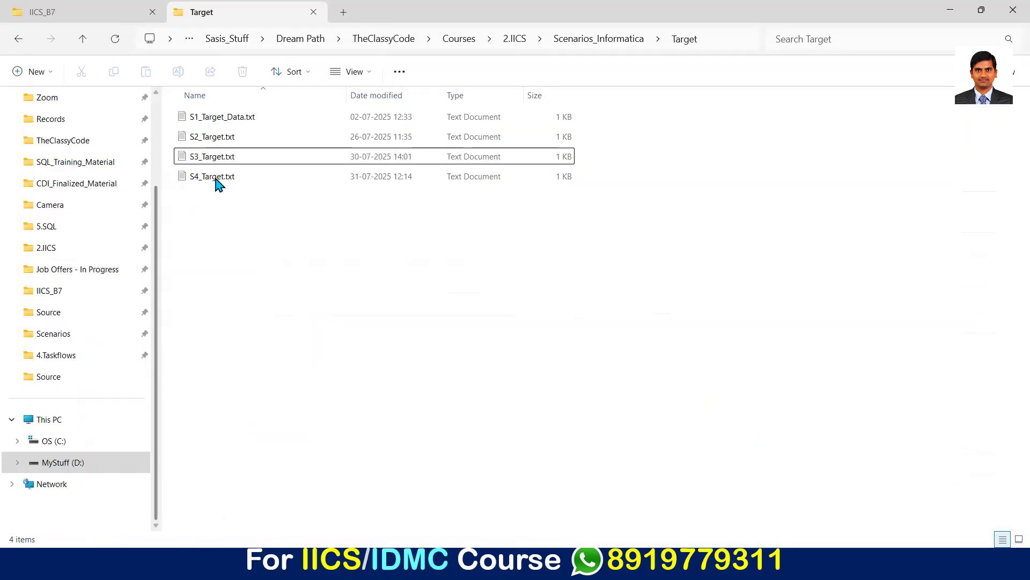
pyautogui.click(217, 178)
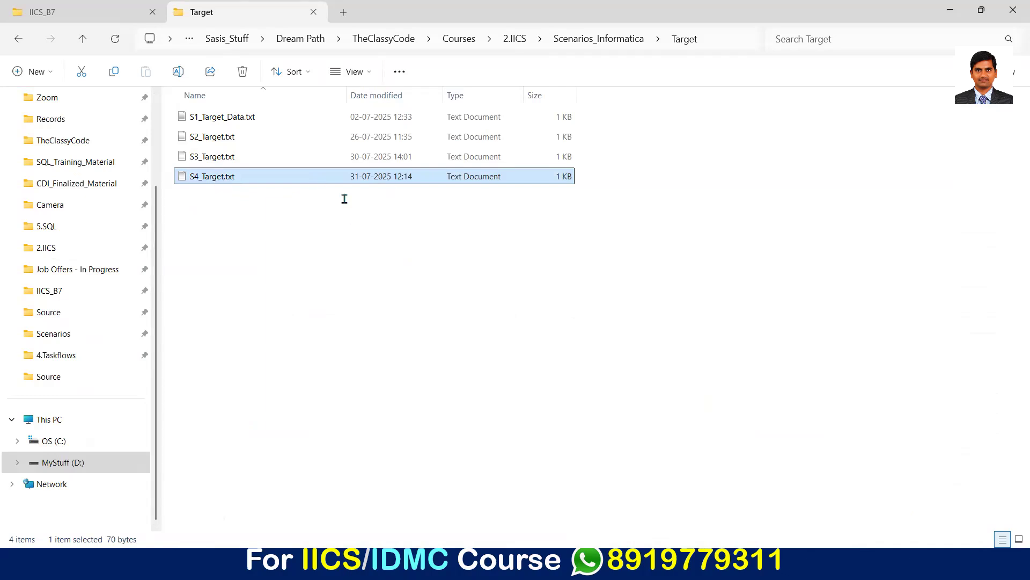
pyautogui.press('Return')
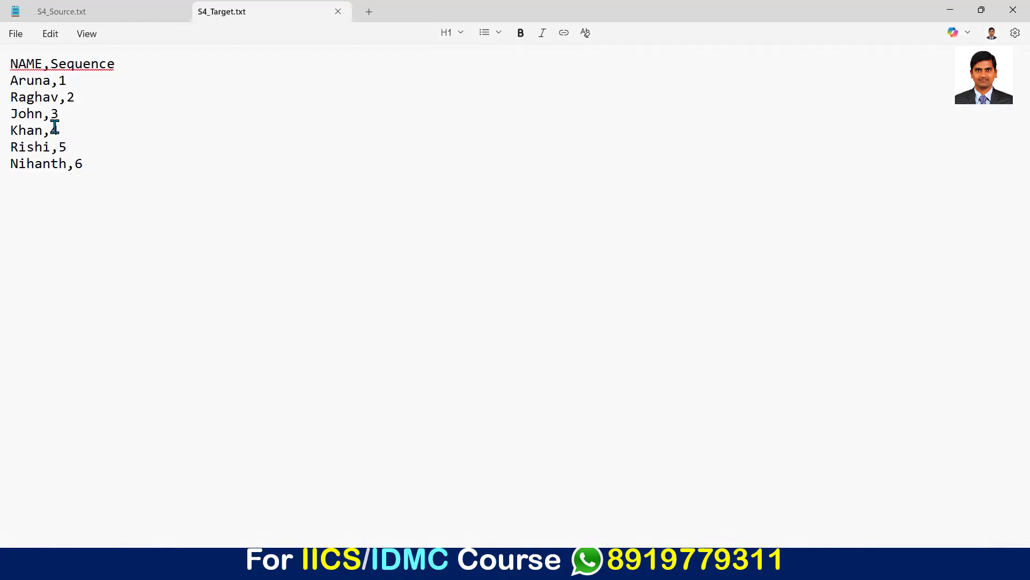
pyautogui.keyDown('shift'); pyautogui.click(69, 170); pyautogui.keyUp('shift')
pyautogui.moveTo(98, 173); pyautogui.dragTo(104, 171)
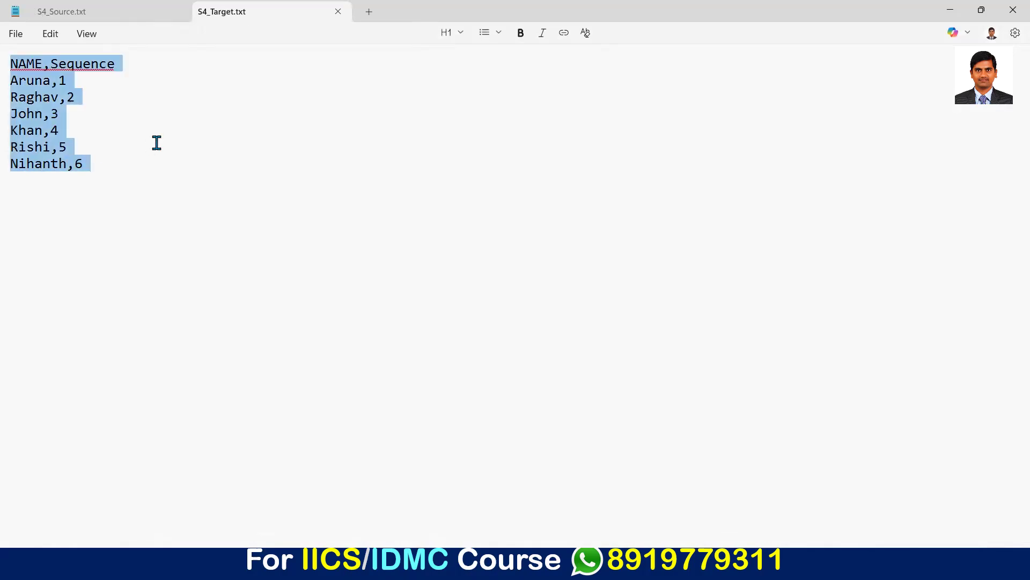
pyautogui.click(59, 119)
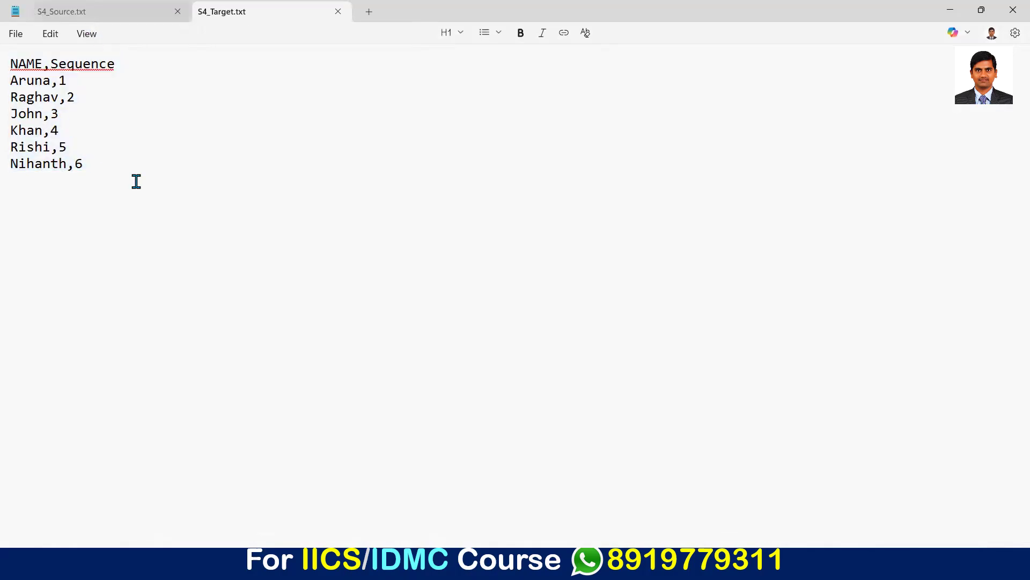
# Step: Switch to the PowerPoint slide show and compare the expected Scenario 4 target layout with the generated file
pyautogui.hotkey('alt', 'Tab')
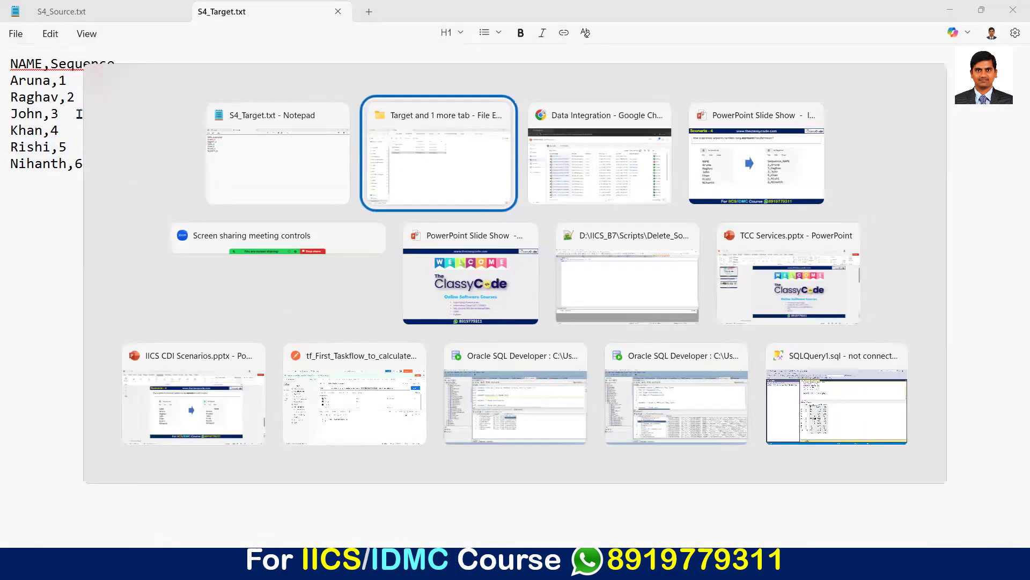
pyautogui.press('Escape')
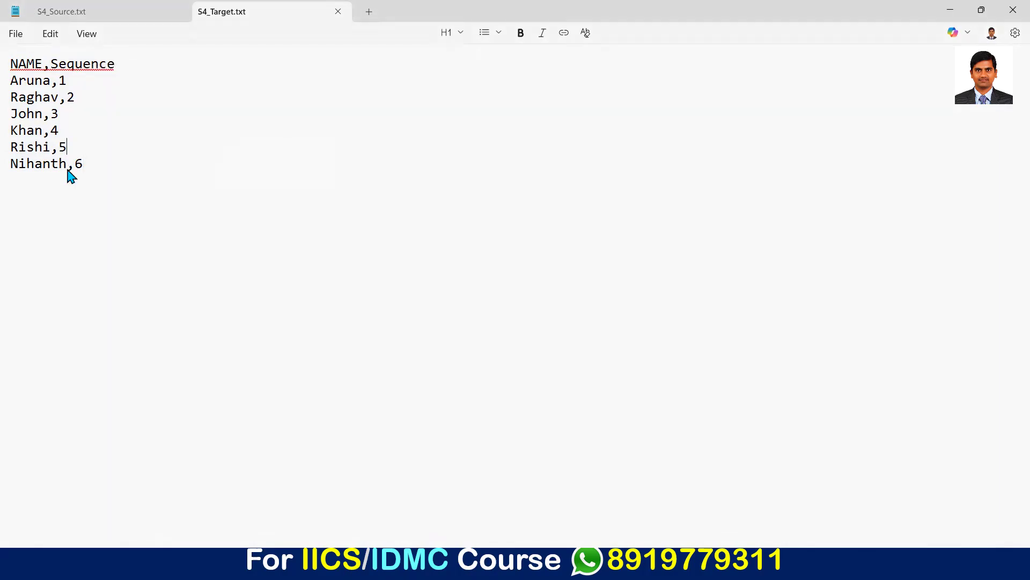
pyautogui.hotkey('alt', 'Tab')
pyautogui.hotkey('alt', 'Tab')
pyautogui.hotkey('alt', 'Tab')
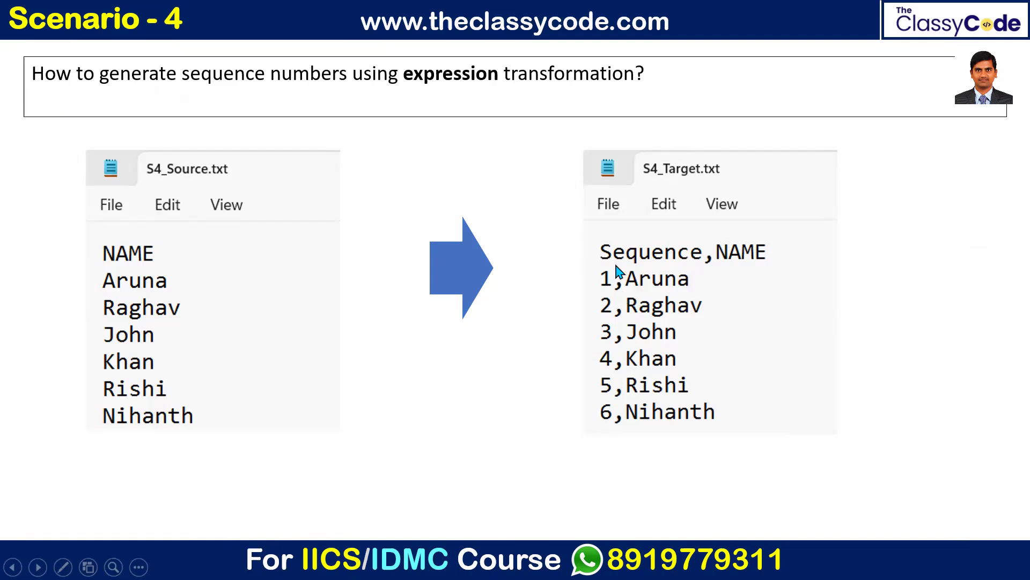
# Step: Switch back to Informatica Data Integration in Chrome and review the field expressions of m_Scenario_4's Expression transformation
pyautogui.hotkey('alt', 'Tab')
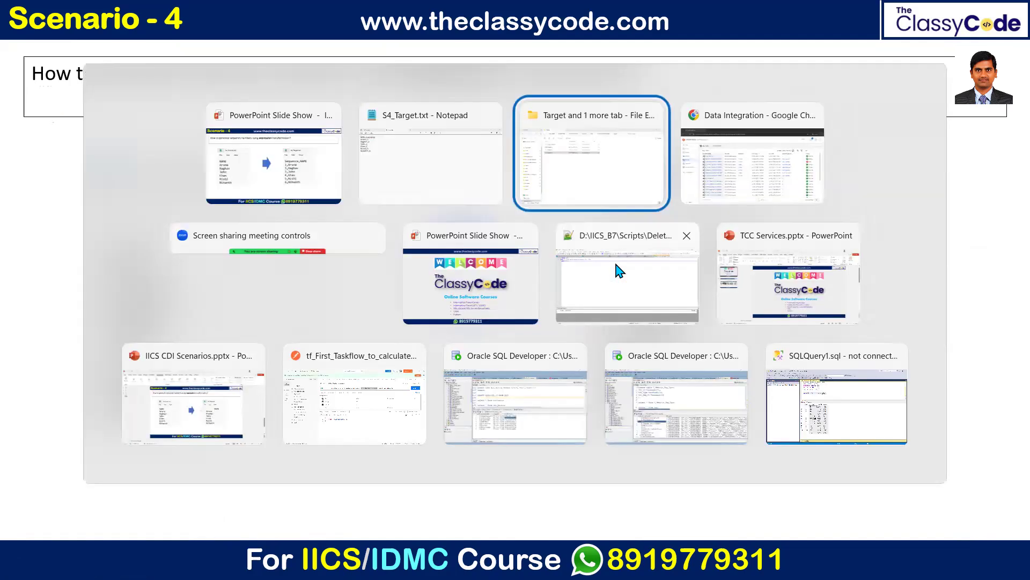
pyautogui.hotkey('alt', 'Tab')
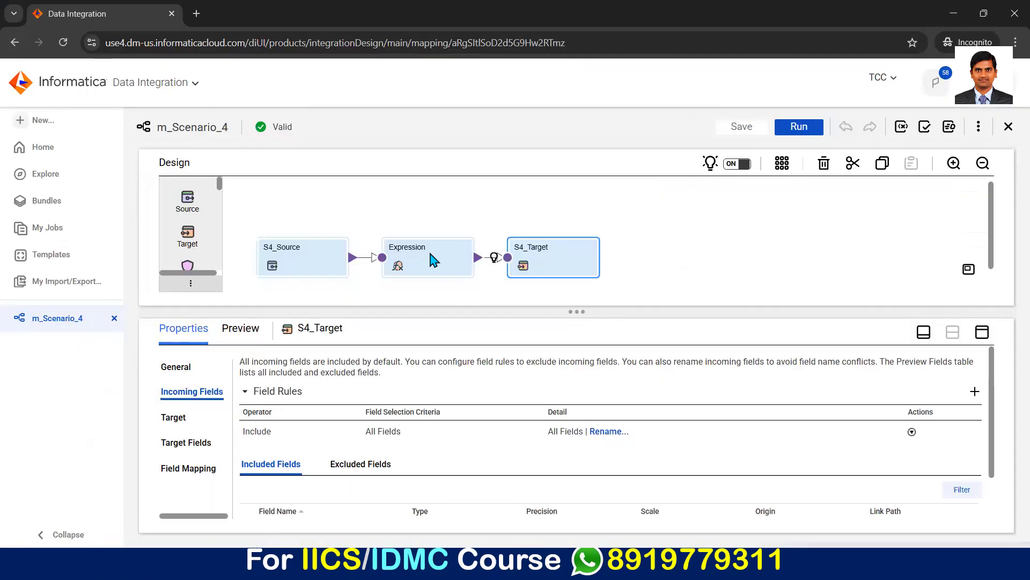
pyautogui.click(434, 260)
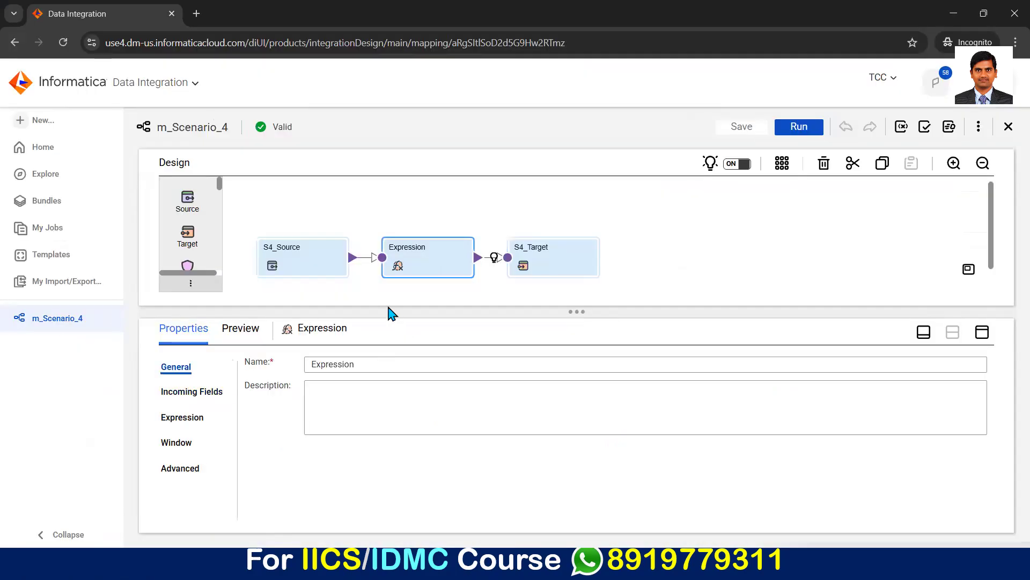
pyautogui.click(189, 419)
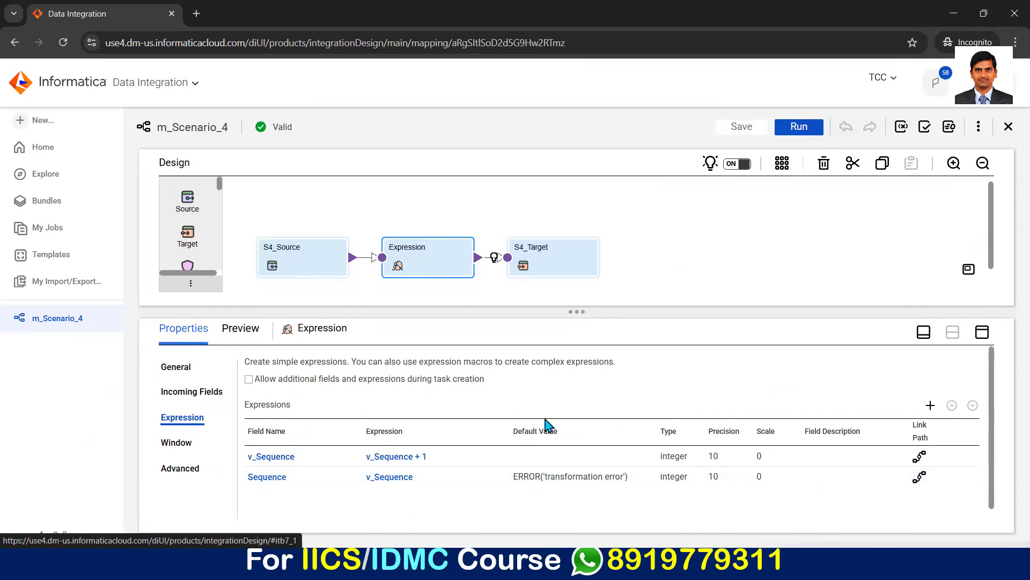
# Step: Bulk-rename all incoming fields of the Expression transformation with the prefix SRC_
pyautogui.click(609, 435)
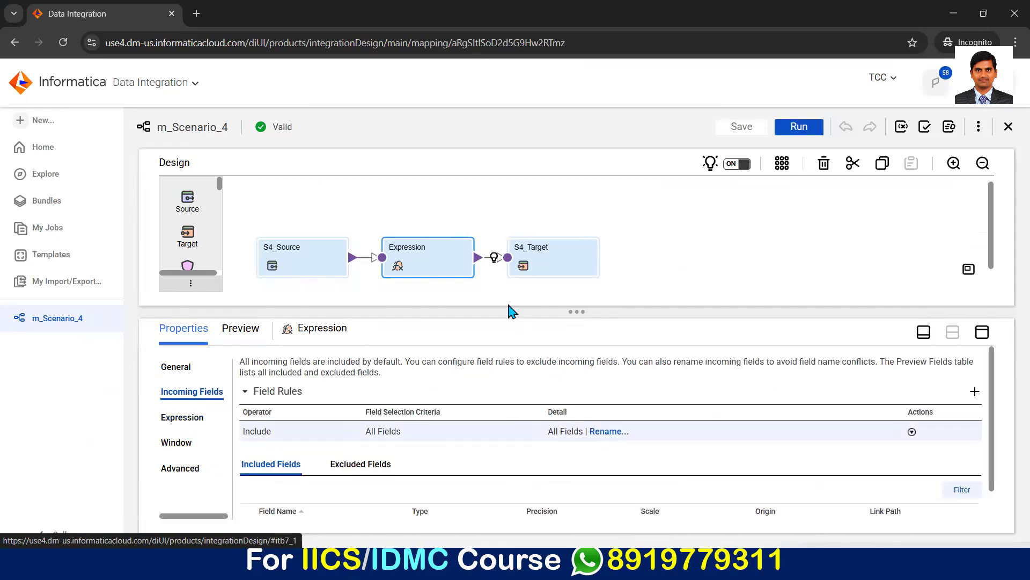
pyautogui.click(427, 316)
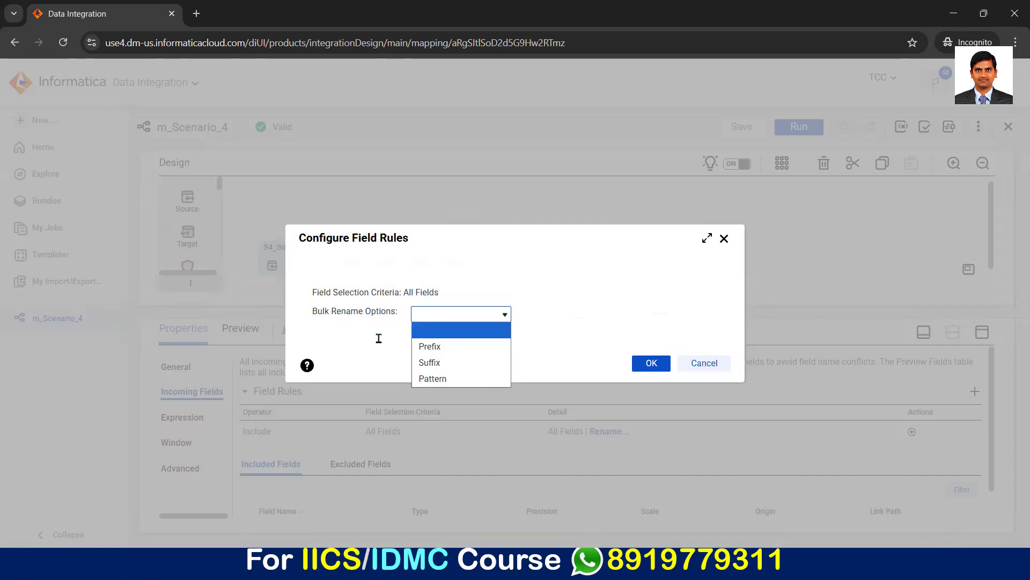
pyautogui.click(430, 347)
pyautogui.click(456, 337)
pyautogui.write('SRC_')
pyautogui.click(650, 388)
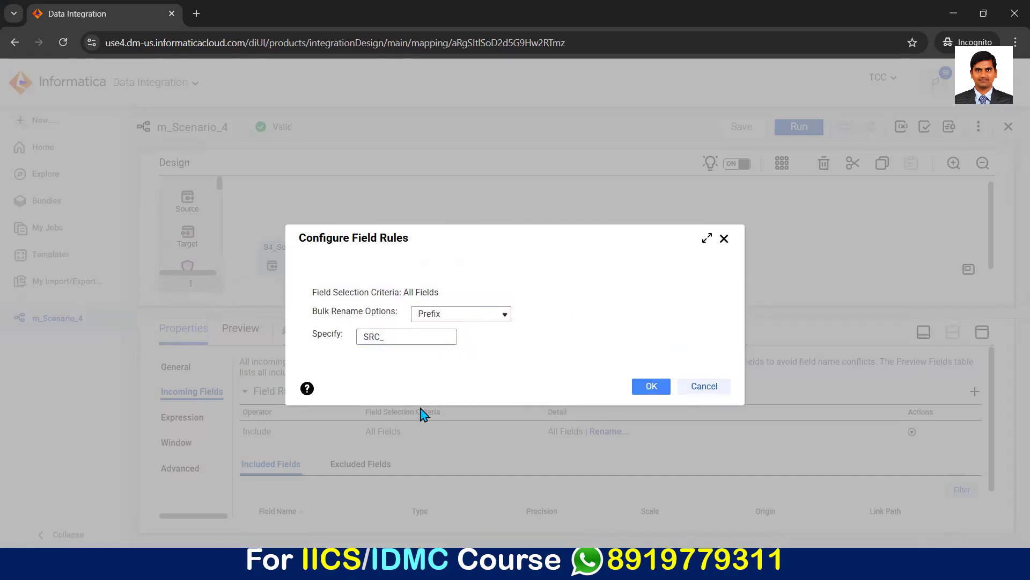
pyautogui.scroll(-1, 376, 338)
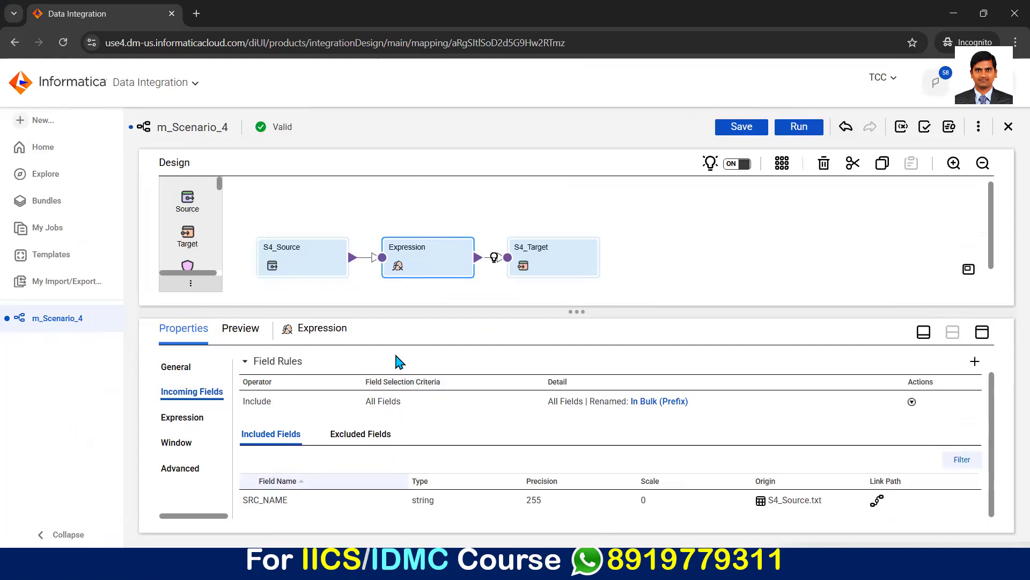
# Step: Add a string output field NAME with precision 30 to the Expression transformation and set its expression to SRC_NAME
pyautogui.click(189, 418)
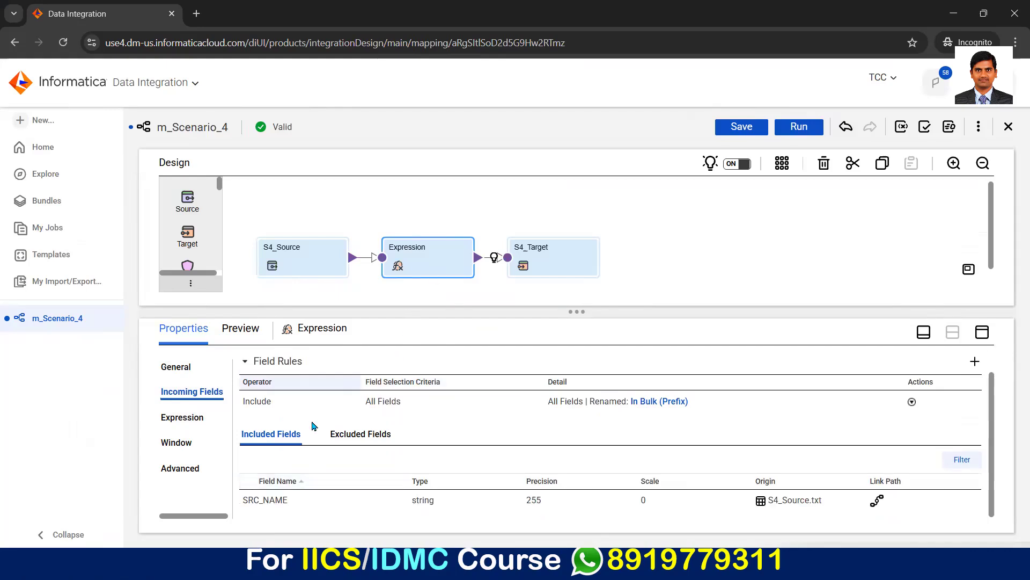
pyautogui.click(931, 398)
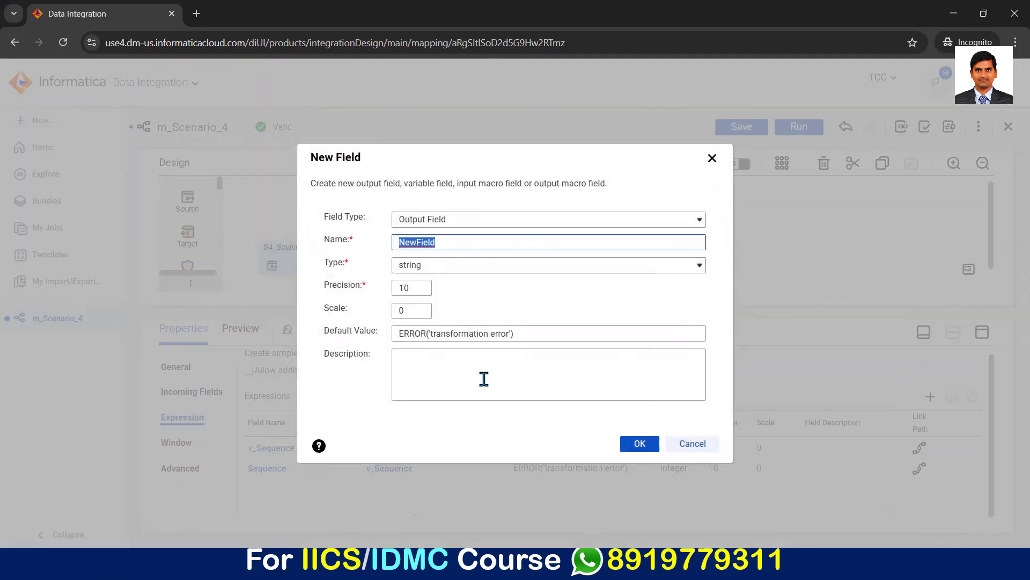
pyautogui.write('NAME')
pyautogui.click(411, 287)
pyautogui.write('30')
pyautogui.press('Return')
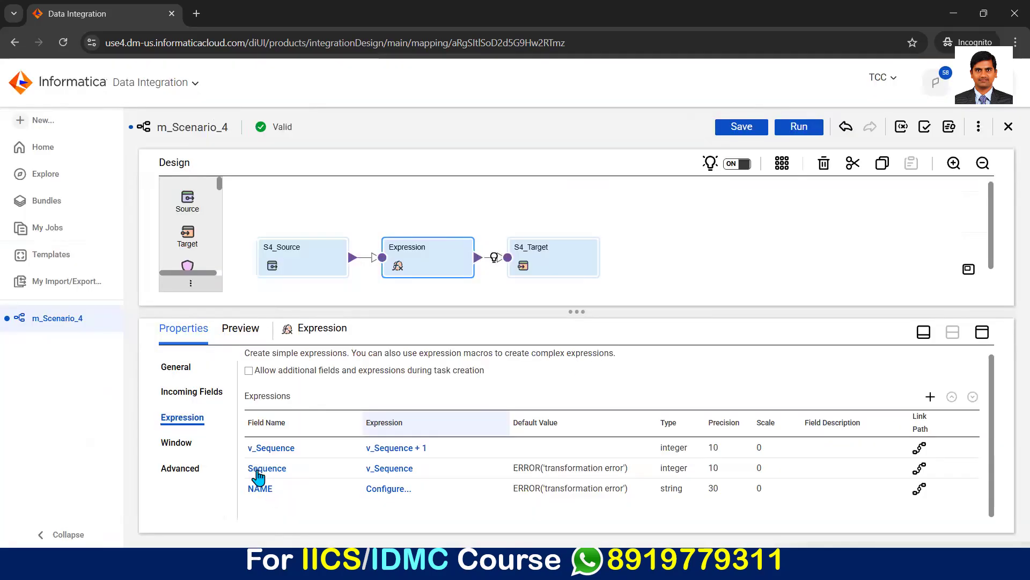
pyautogui.click(389, 489)
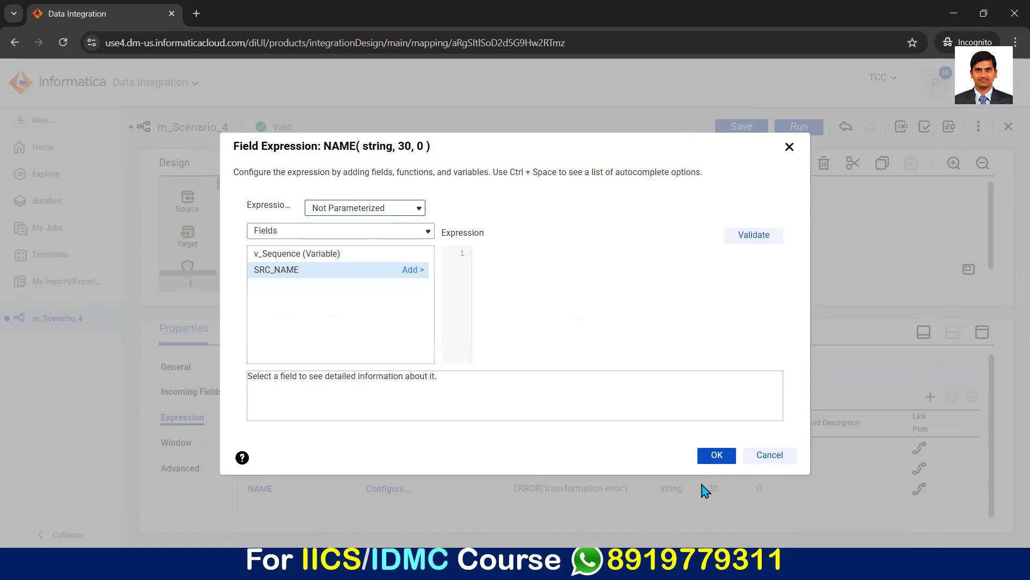
pyautogui.click(717, 456)
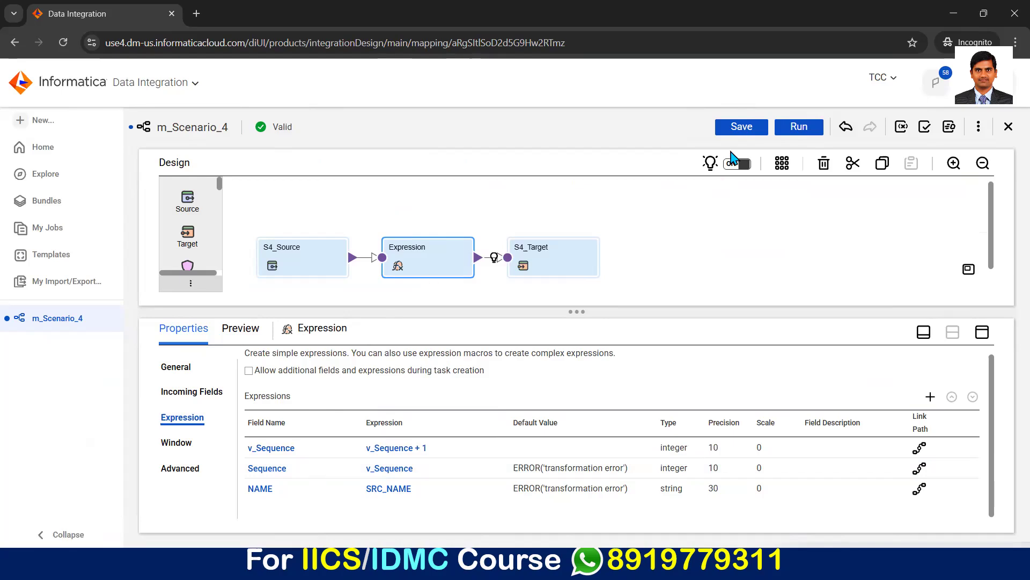
# Step: Save m_Scenario_4 and run it on the TheClassyCode runtime environment
pyautogui.click(742, 129)
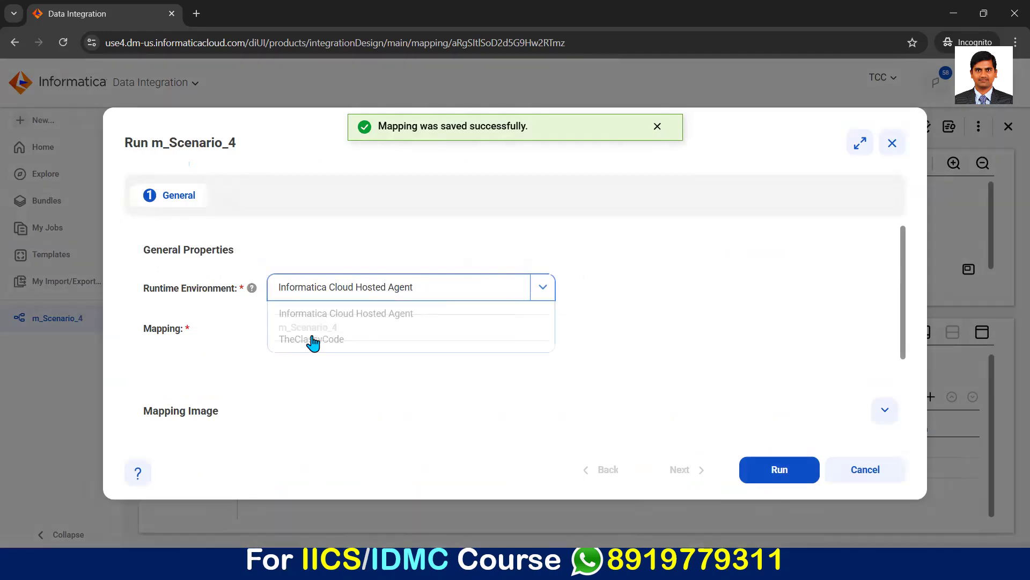
pyautogui.click(312, 339)
pyautogui.click(779, 471)
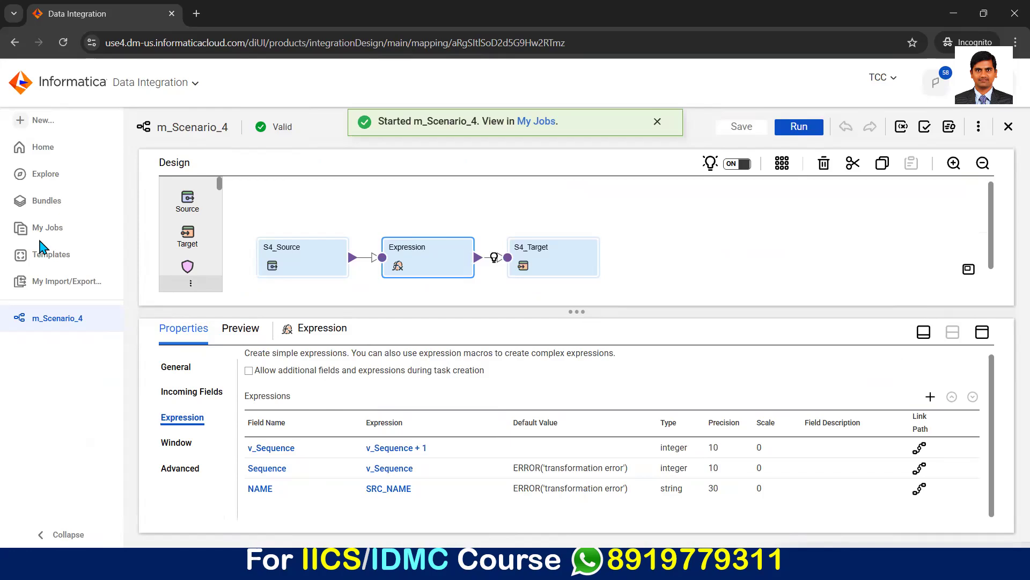
# Step: Monitor the new m_Scenario_4 run in the jobs list, refreshing until it finishes
pyautogui.click(48, 228)
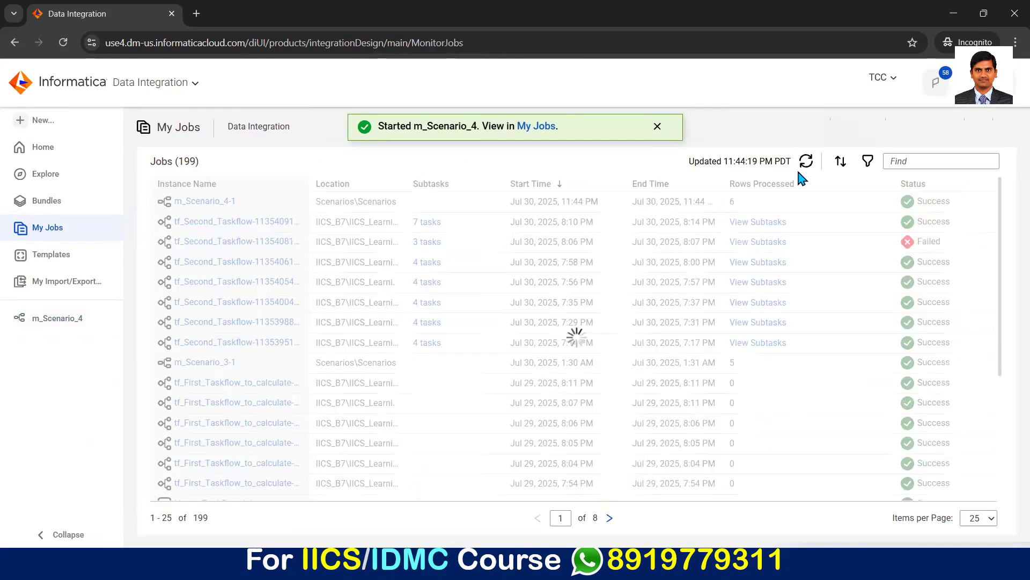
pyautogui.click(807, 163)
pyautogui.click(807, 162)
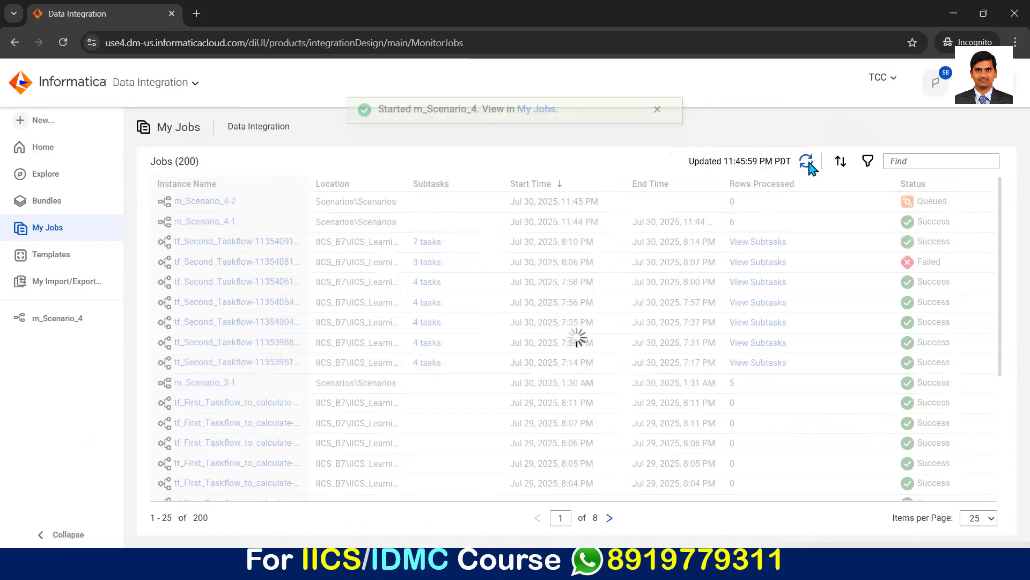
pyautogui.click(807, 162)
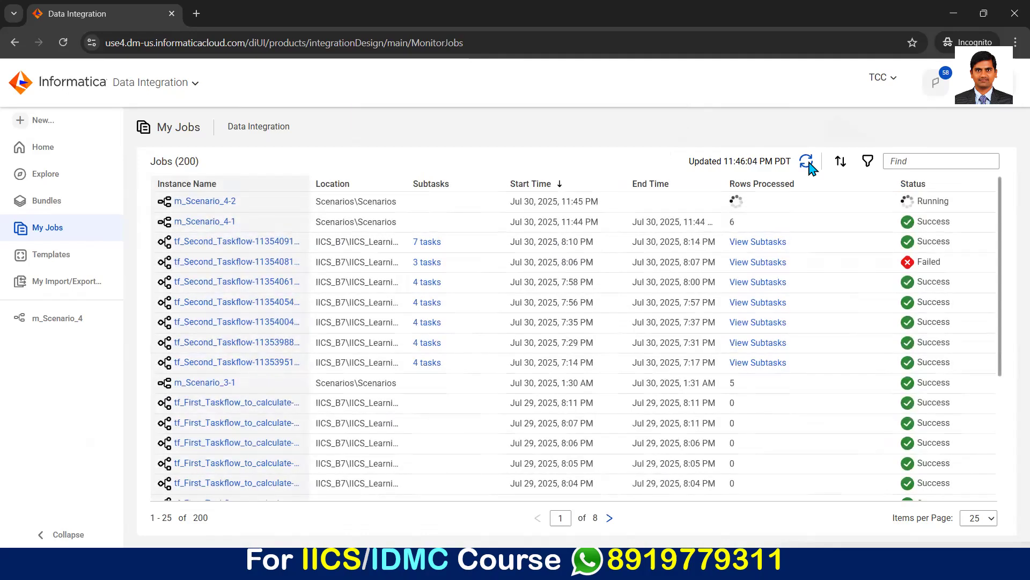
pyautogui.click(808, 162)
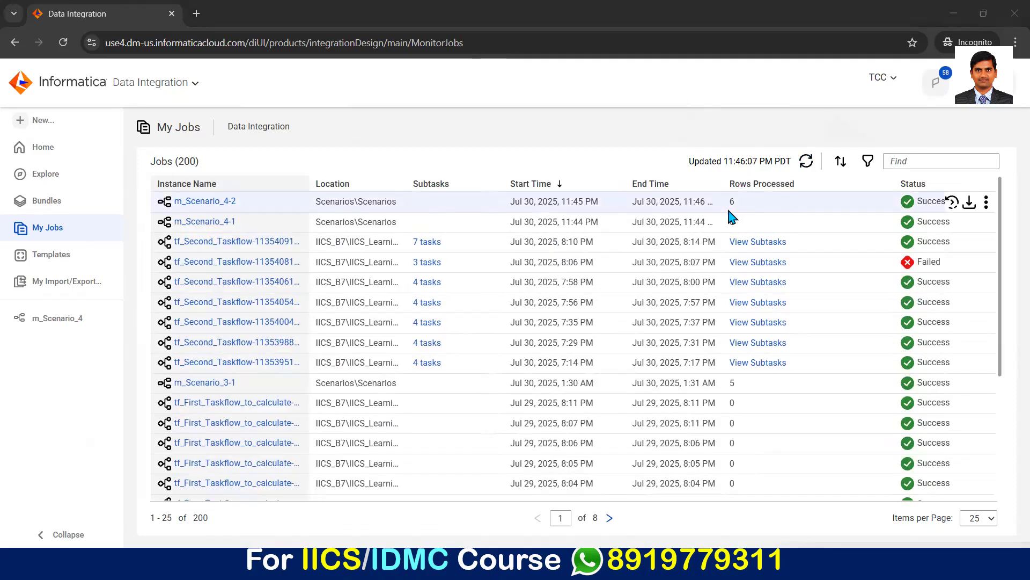
# Step: Switch to S4_Target.txt in Notepad, examine its header and rows, and close the file
pyautogui.hotkey('alt', 'Tab')
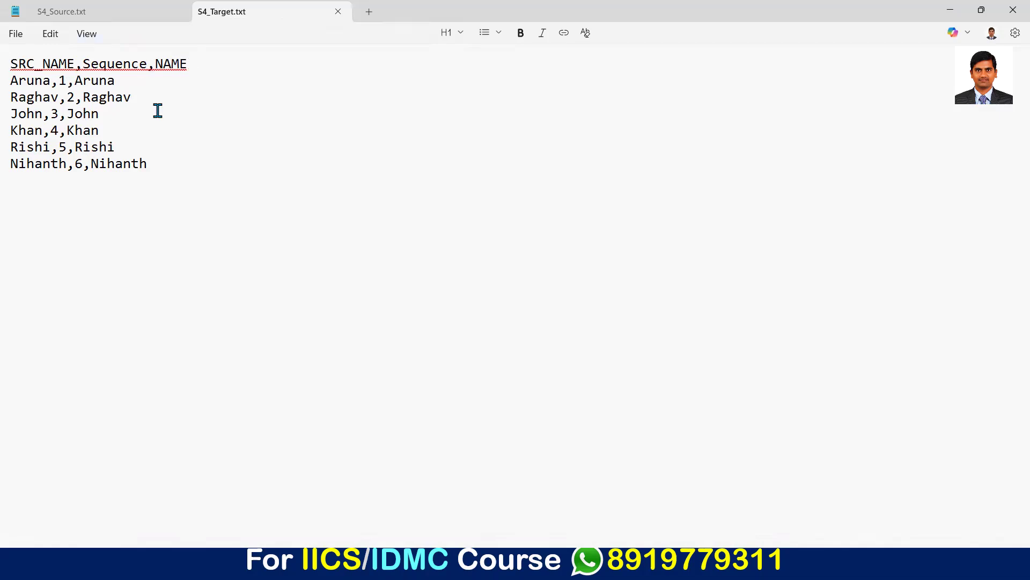
pyautogui.hotkey('shift', 'End')
pyautogui.click(340, 12)
pyautogui.hotkey('ctrl', 'w')
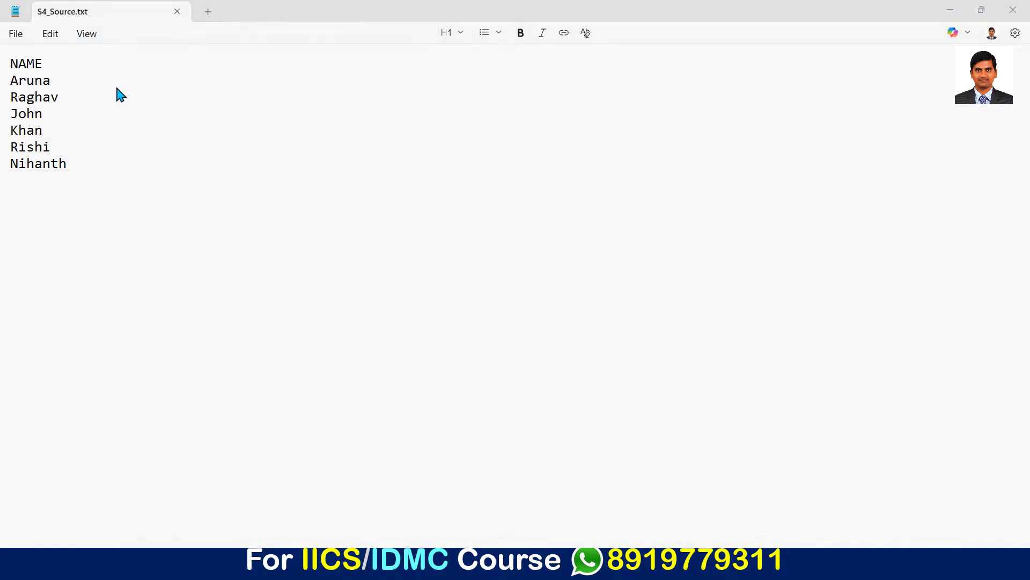
# Step: Switch to File Explorer and permanently delete S4_Target.txt from the Target folder
pyautogui.hotkey('alt', 'Tab')
pyautogui.hotkey('alt', 'Tab')
pyautogui.hotkey('alt', 'Tab')
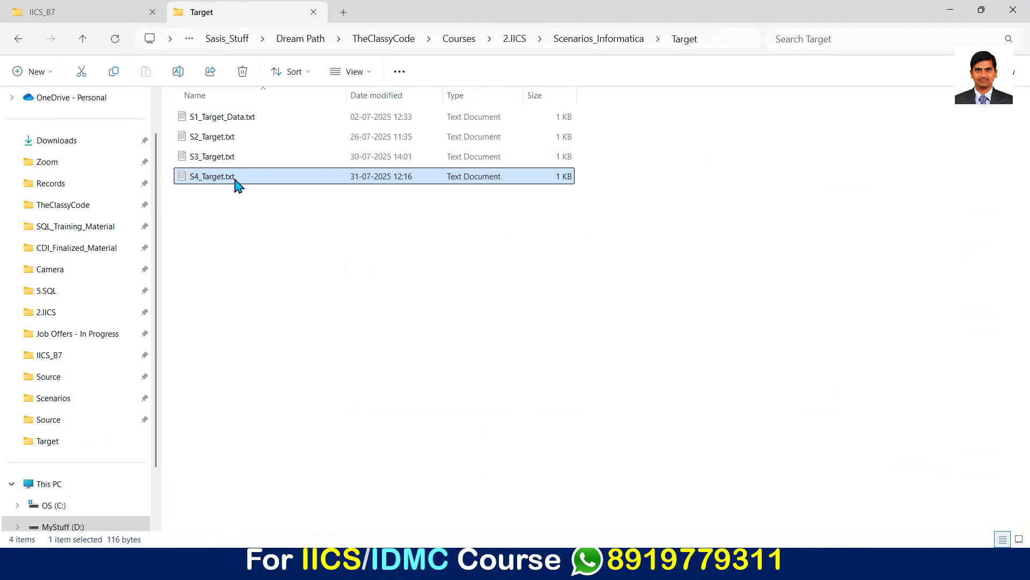
pyautogui.hotkey('shift', 'Delete')
pyautogui.press('Return')
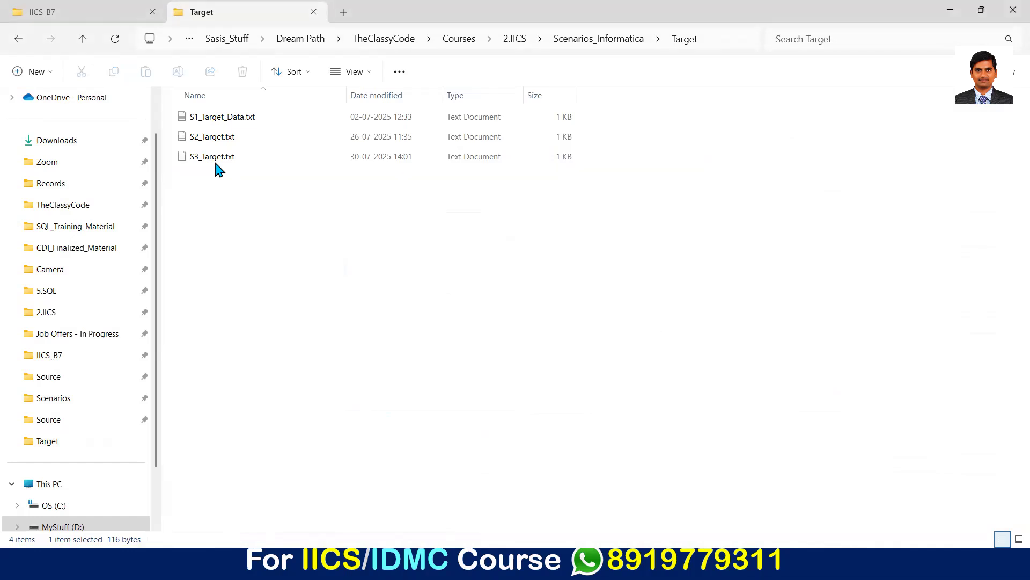
# Step: Switch back to Informatica Data Integration in Chrome and rerun m_Scenario_4 on the TheClassyCode runtime environment
pyautogui.hotkey('alt', 'Tab')
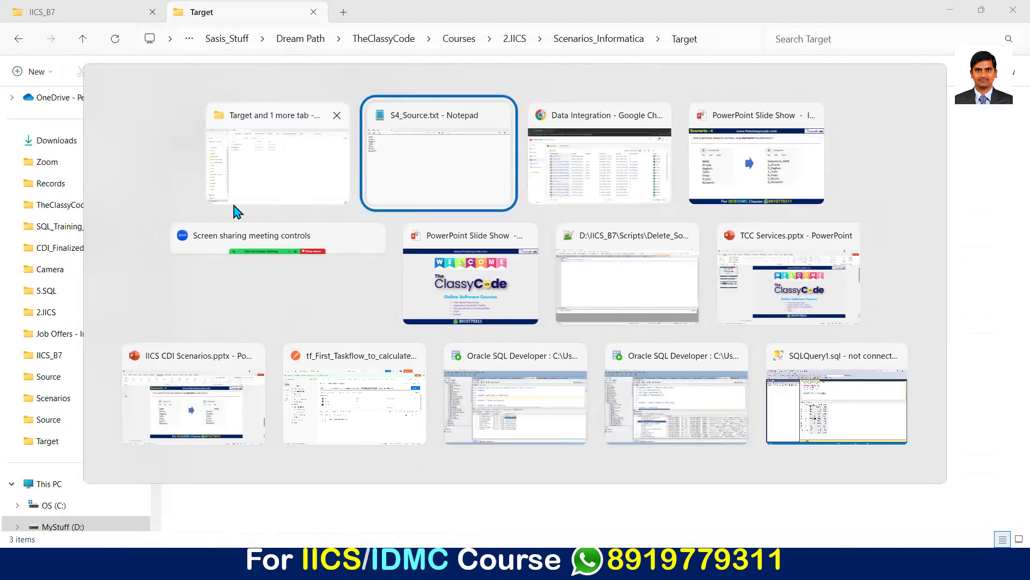
pyautogui.hotkey('alt', 'Tab')
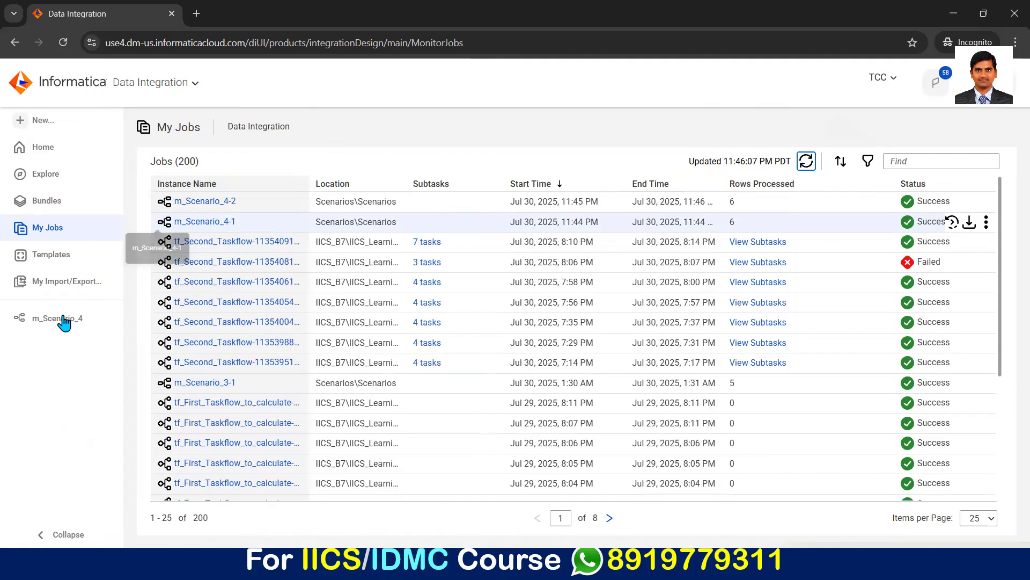
pyautogui.click(24, 319)
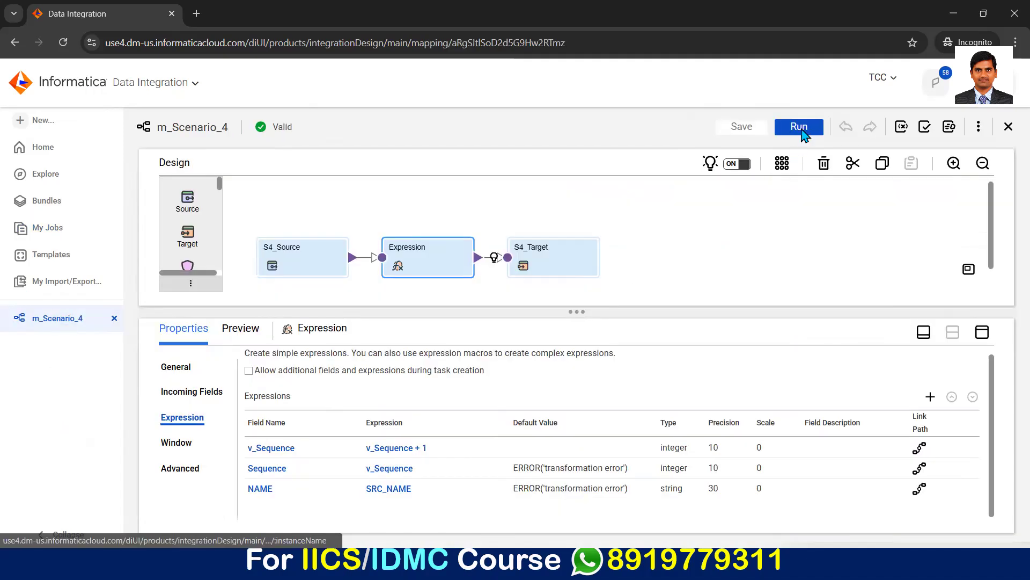
pyautogui.click(799, 127)
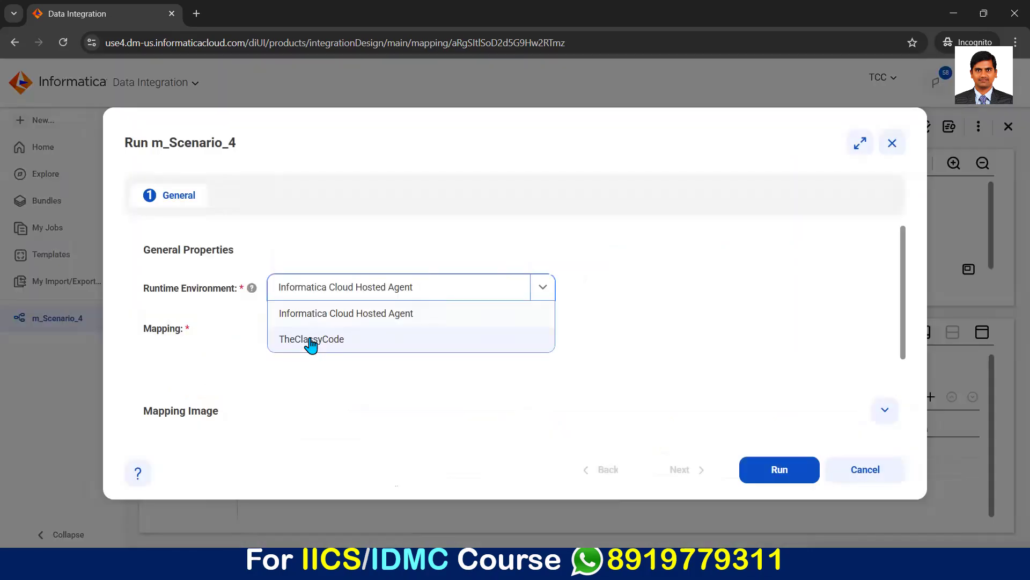
pyautogui.click(308, 340)
pyautogui.click(769, 474)
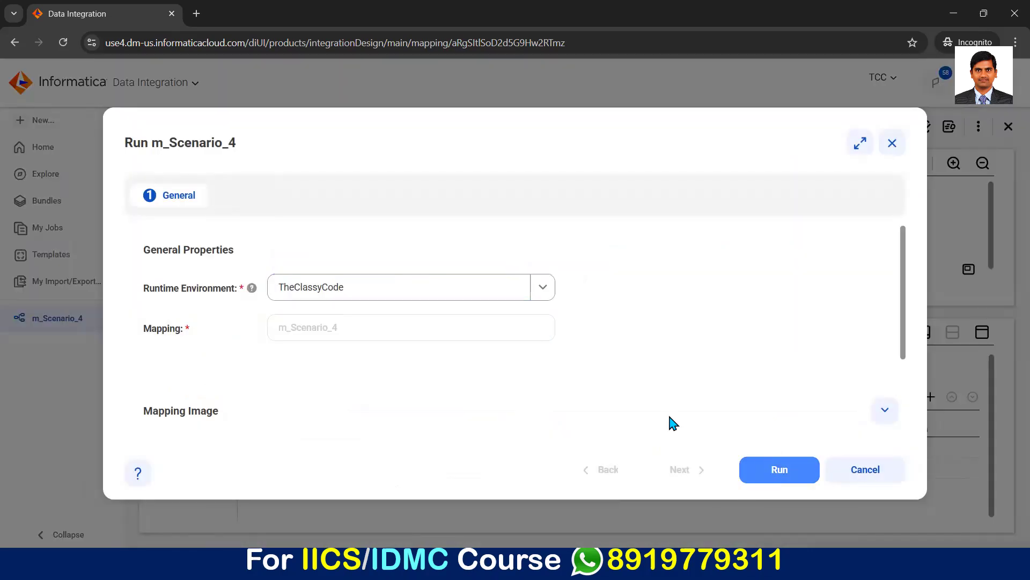
# Step: Check the status of the repeated m_Scenario_4 run in the jobs list, refreshing until it completes
pyautogui.click(35, 228)
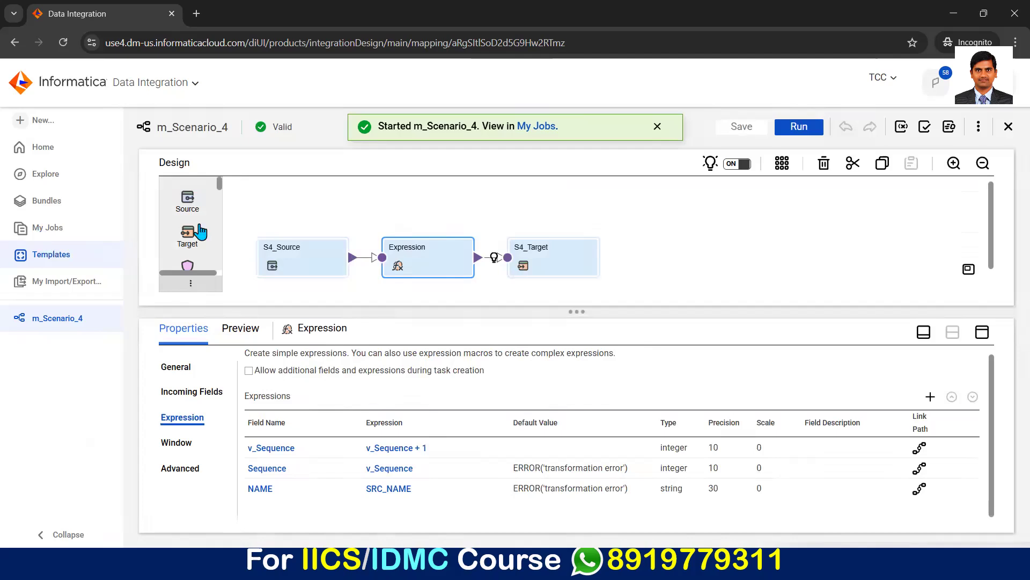
pyautogui.click(807, 162)
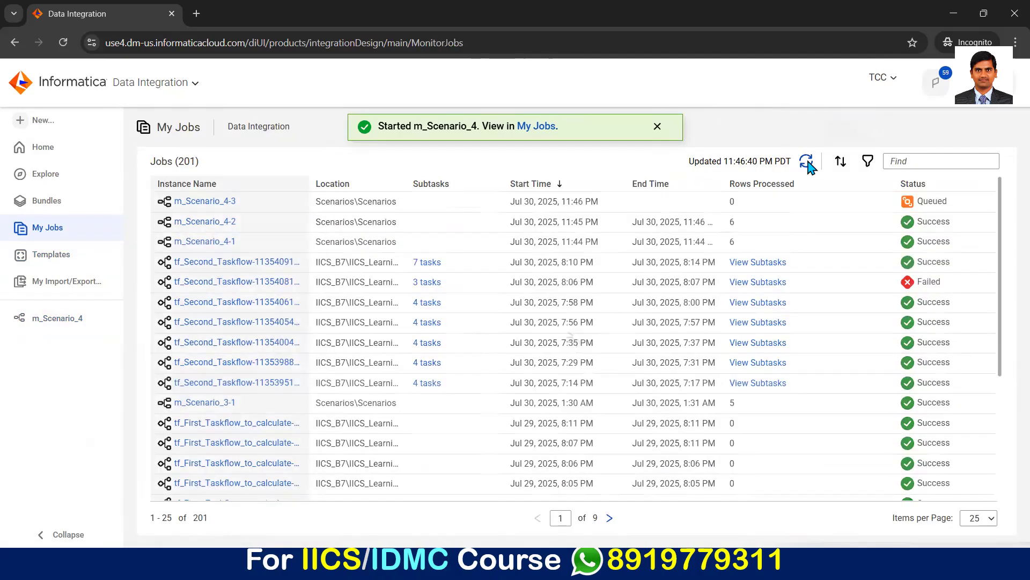
pyautogui.click(806, 161)
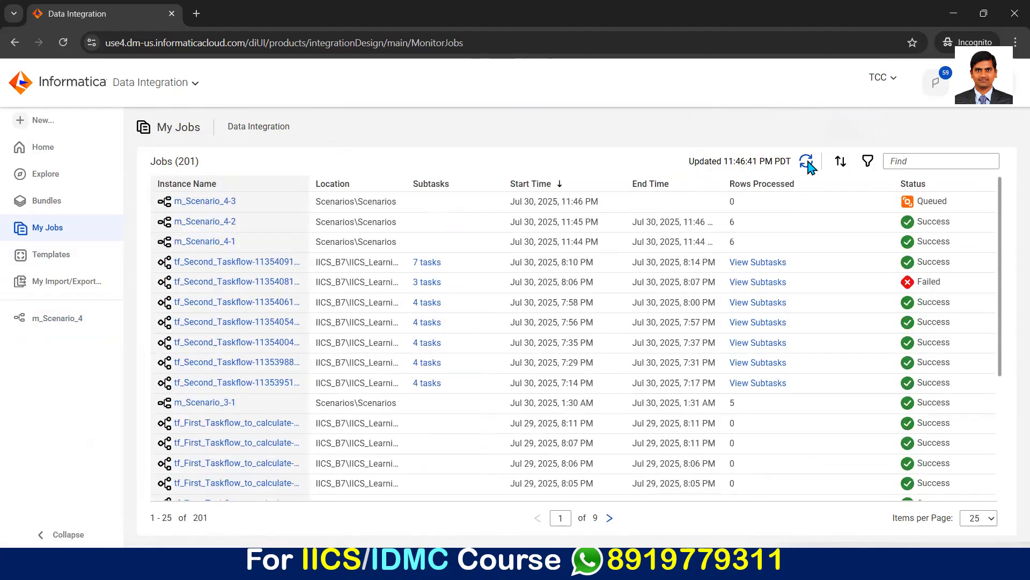
pyautogui.click(806, 162)
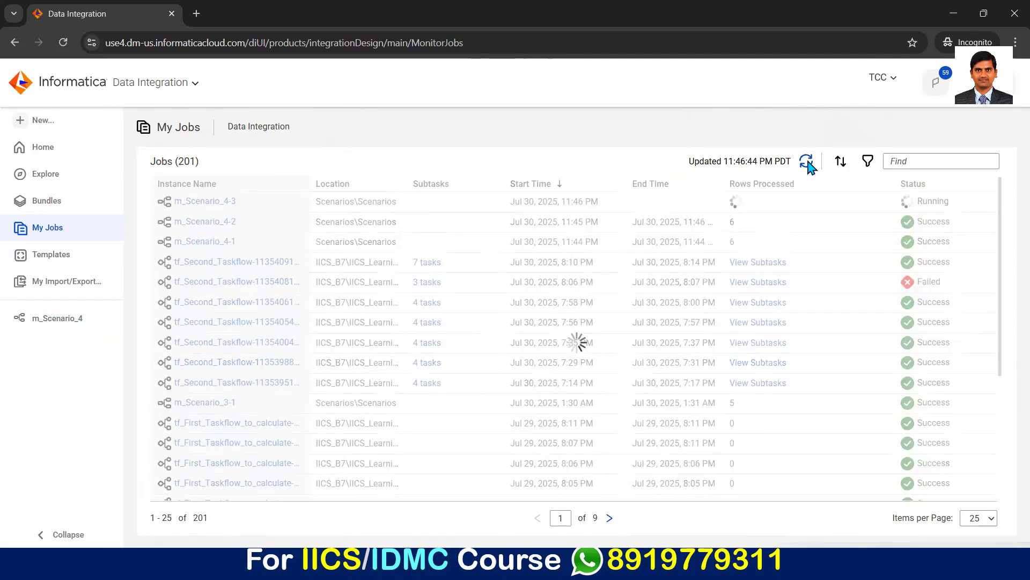
pyautogui.click(806, 162)
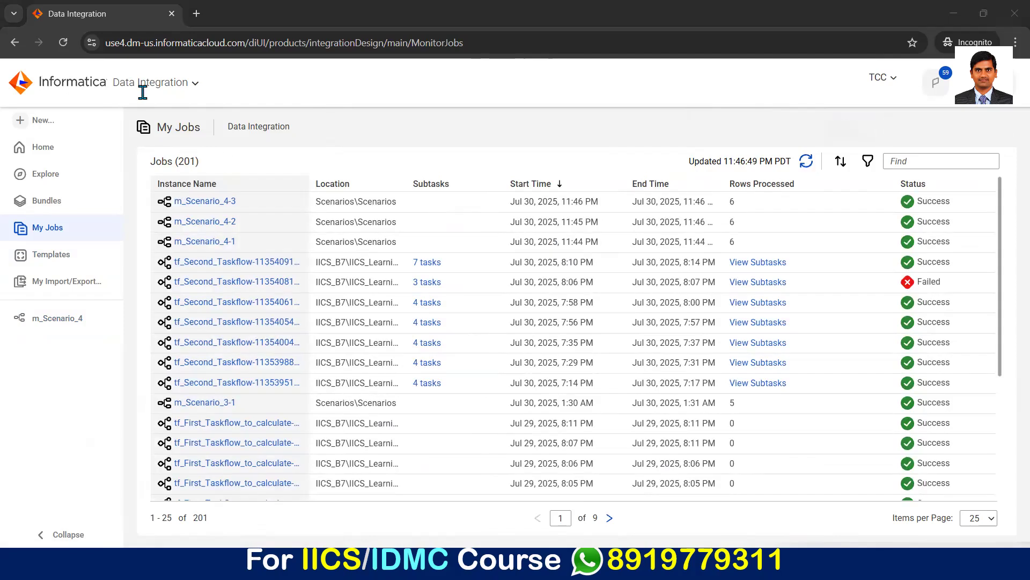
# Step: Open the regenerated S4_Target.txt from the Target folder in Notepad and examine the extra SRC_NAME column in its header
pyautogui.hotkey('alt', 'Tab')
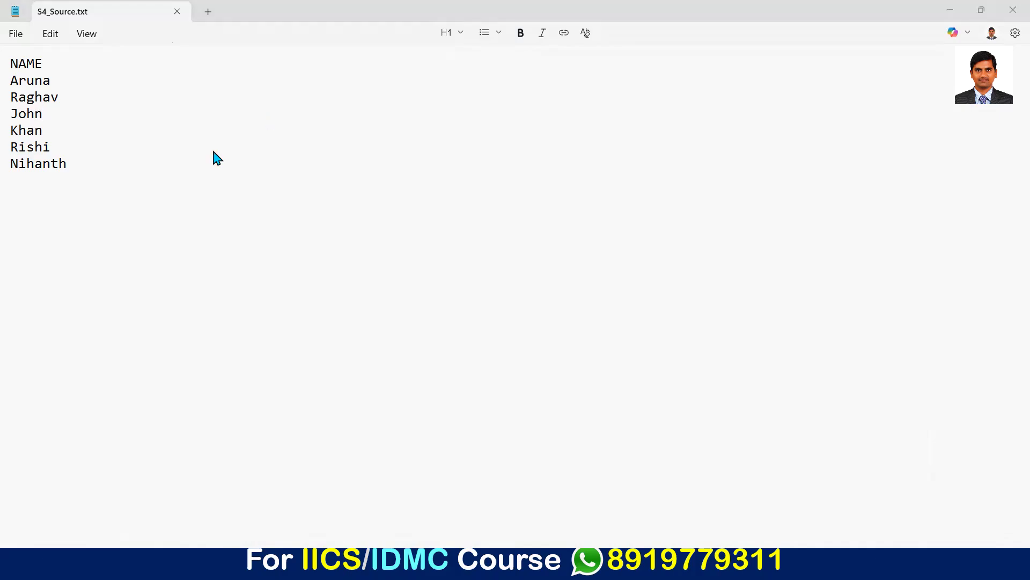
pyautogui.hotkey('alt', 'Tab')
pyautogui.hotkey('alt', 'Tab')
pyautogui.click(77, 64)
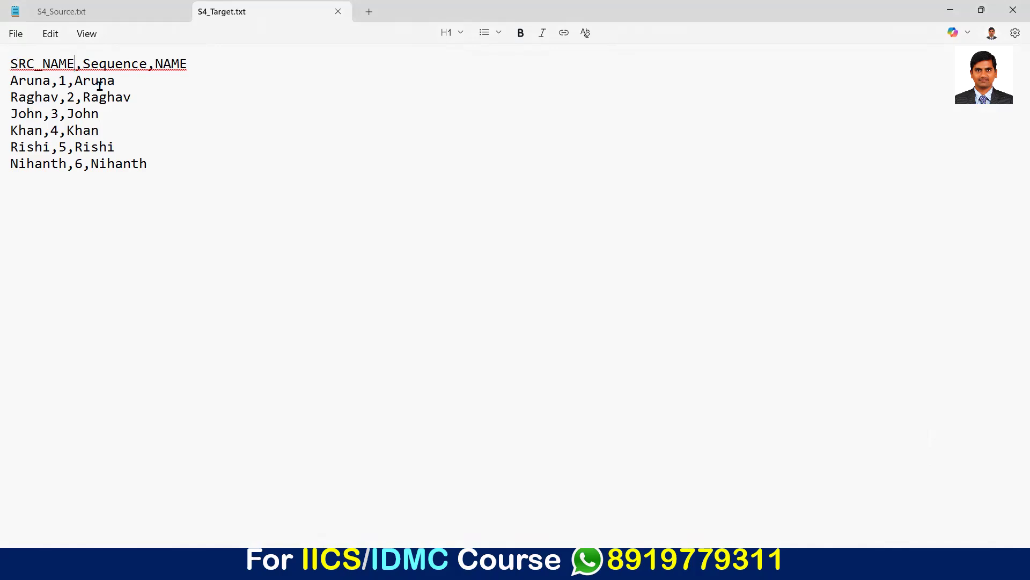
pyautogui.hotkey('shift', 'Home')
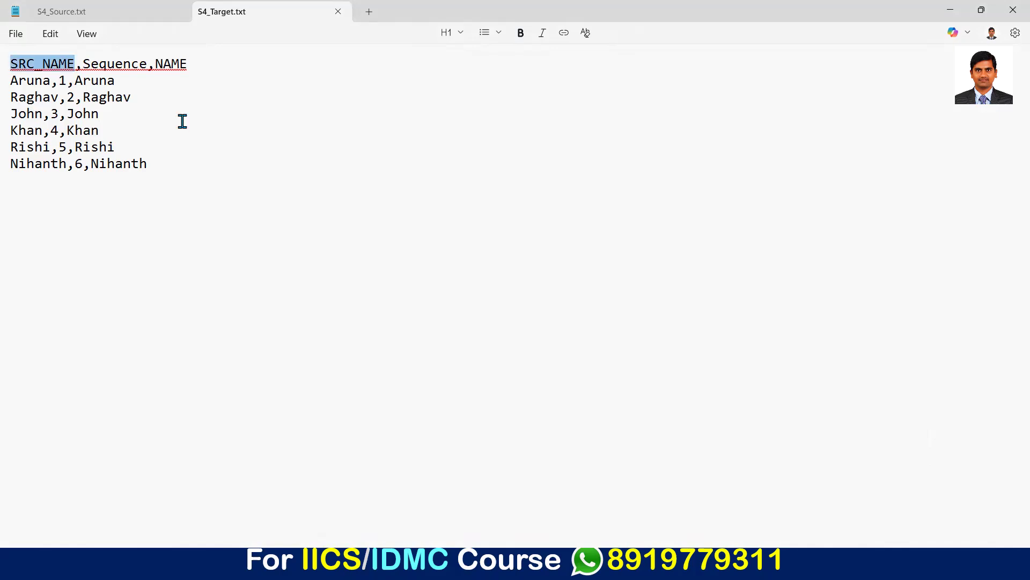
pyautogui.click(80, 63)
pyautogui.keyDown('shift'); pyautogui.click(10, 63); pyautogui.keyUp('shift')
pyautogui.click(82, 64)
pyautogui.hotkey('shift', 'Home')
# Step: Switch back to Informatica Data Integration in Chrome and add an Exclude rule for Named Fields to S4_Target's incoming fields
pyautogui.hotkey('alt', 'Tab')
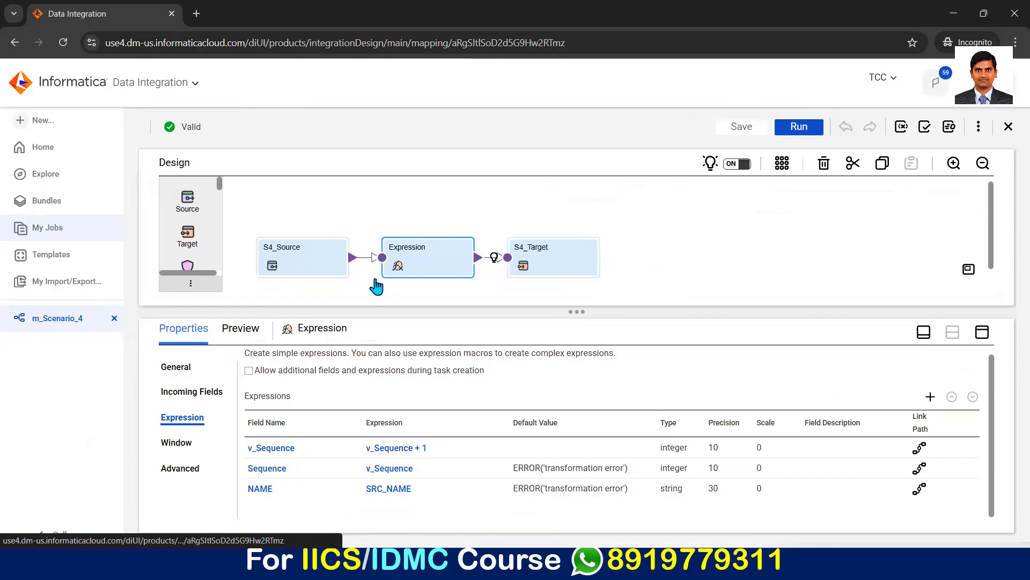
pyautogui.click(585, 263)
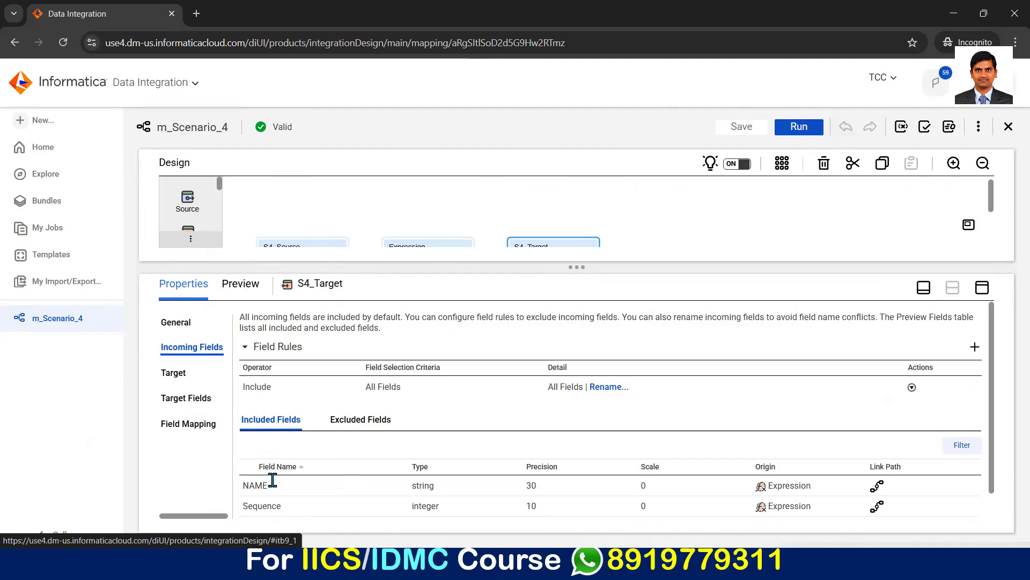
pyautogui.scroll(-1, 263, 499)
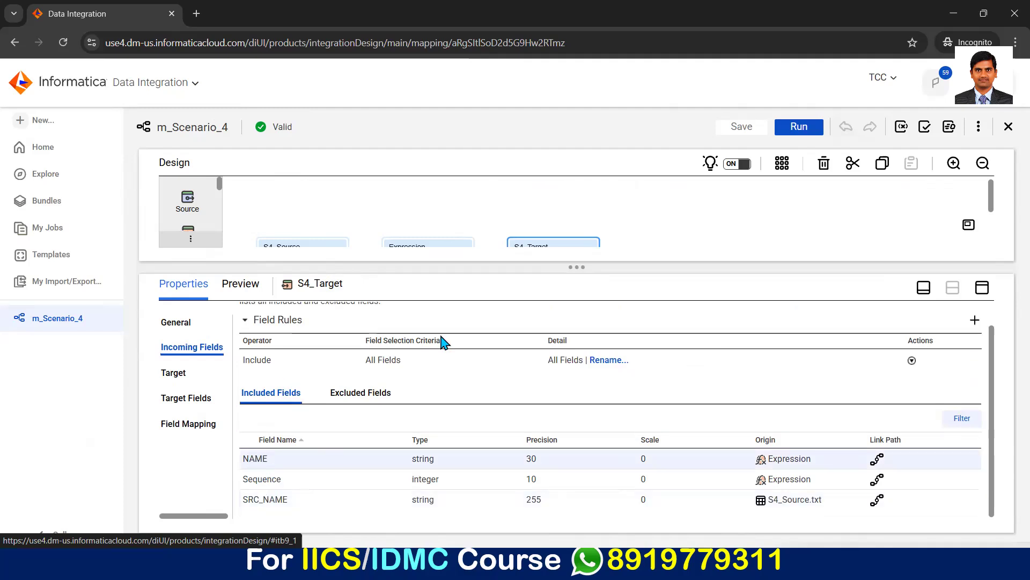
pyautogui.click(976, 320)
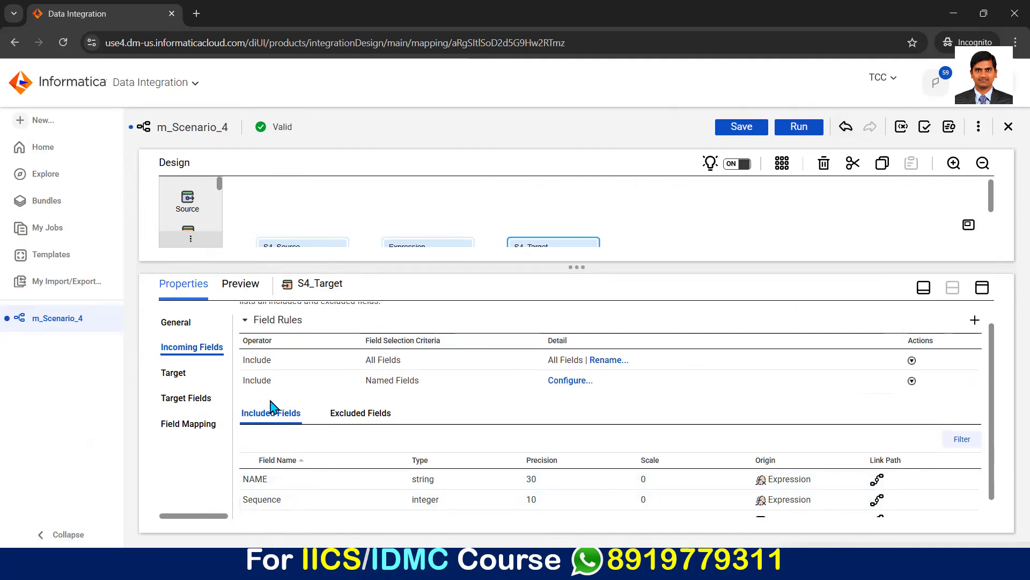
pyautogui.click(273, 442)
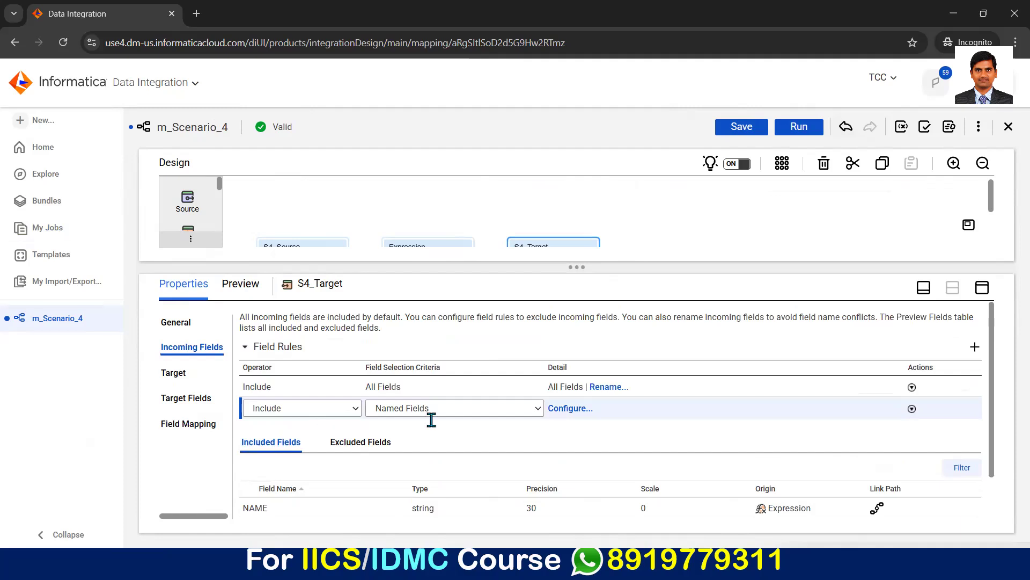
pyautogui.click(510, 421)
# Step: Configure the Exclude rule of S4_Target to exclude the SRC_NAME field, and save the mapping
pyautogui.click(566, 408)
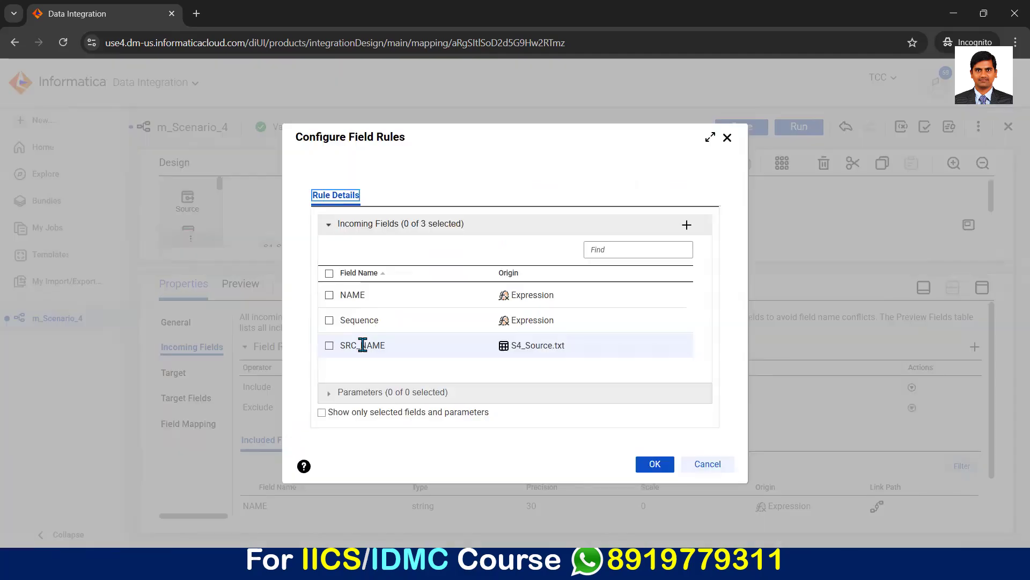
pyautogui.click(363, 345)
pyautogui.click(655, 465)
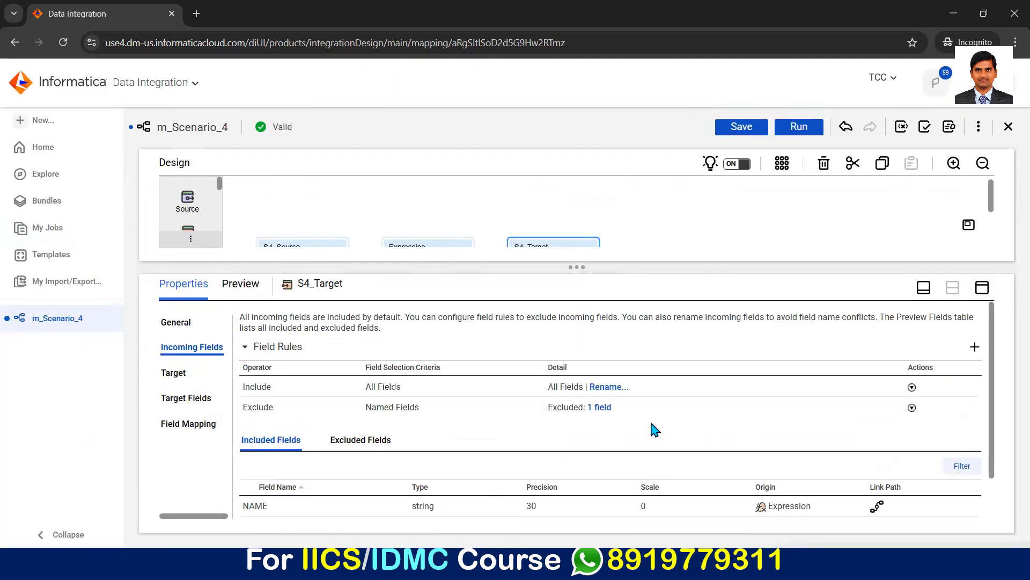
pyautogui.click(741, 129)
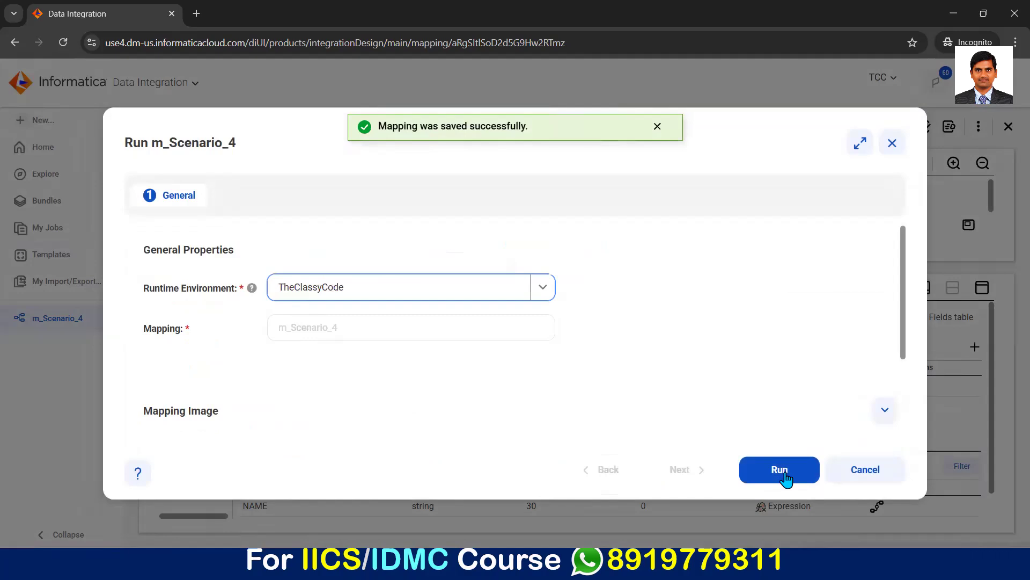
# Step: Run m_Scenario_4 again and monitor the new run in the jobs list, refreshing until it completes
pyautogui.click(784, 473)
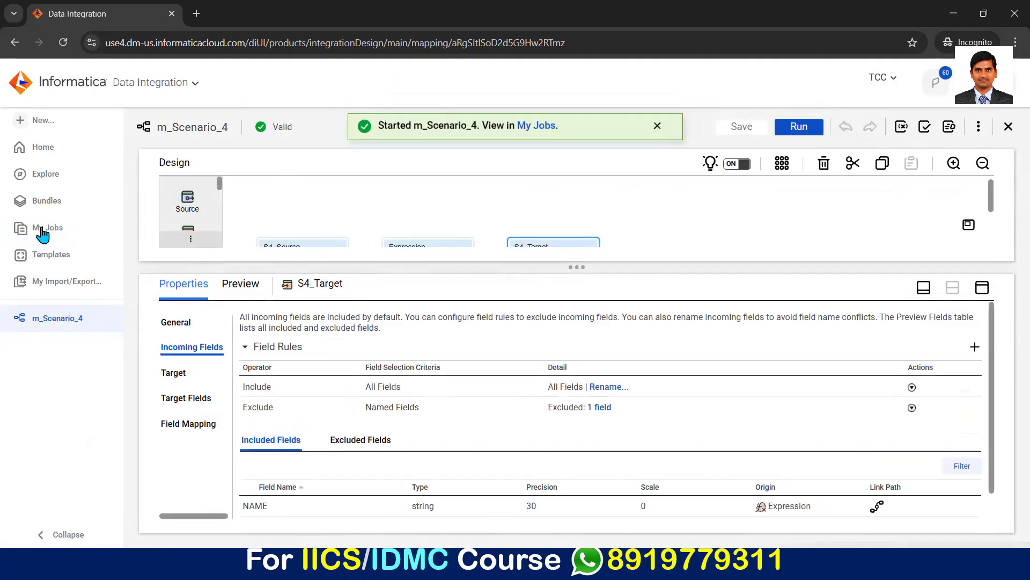
pyautogui.click(47, 227)
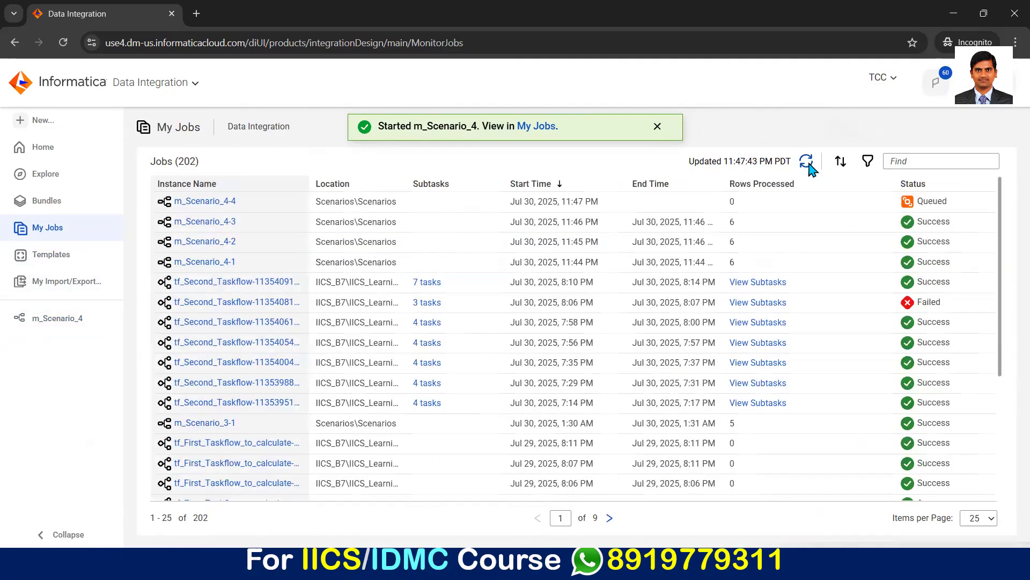
pyautogui.click(807, 162)
pyautogui.click(807, 162)
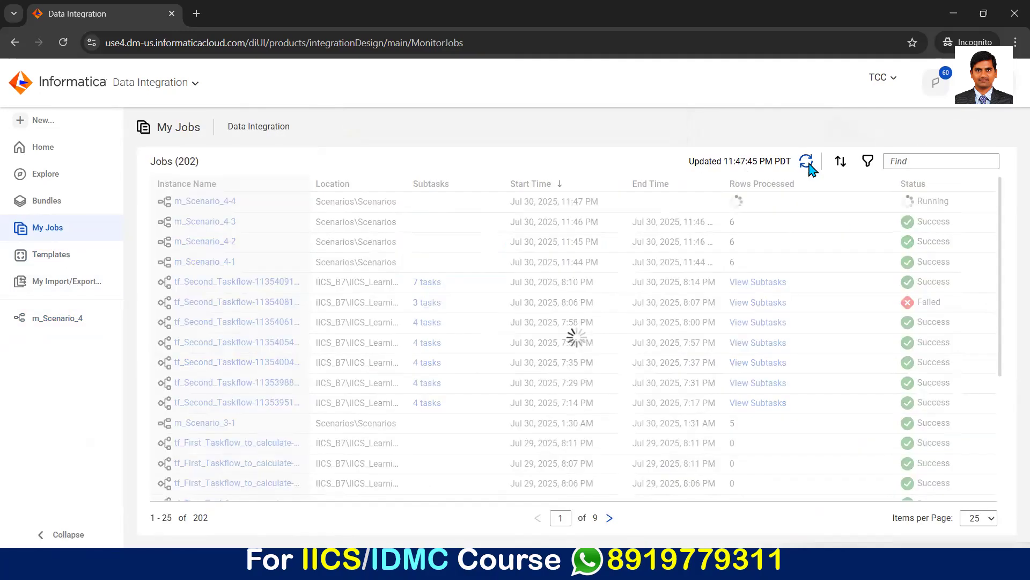
pyautogui.click(807, 161)
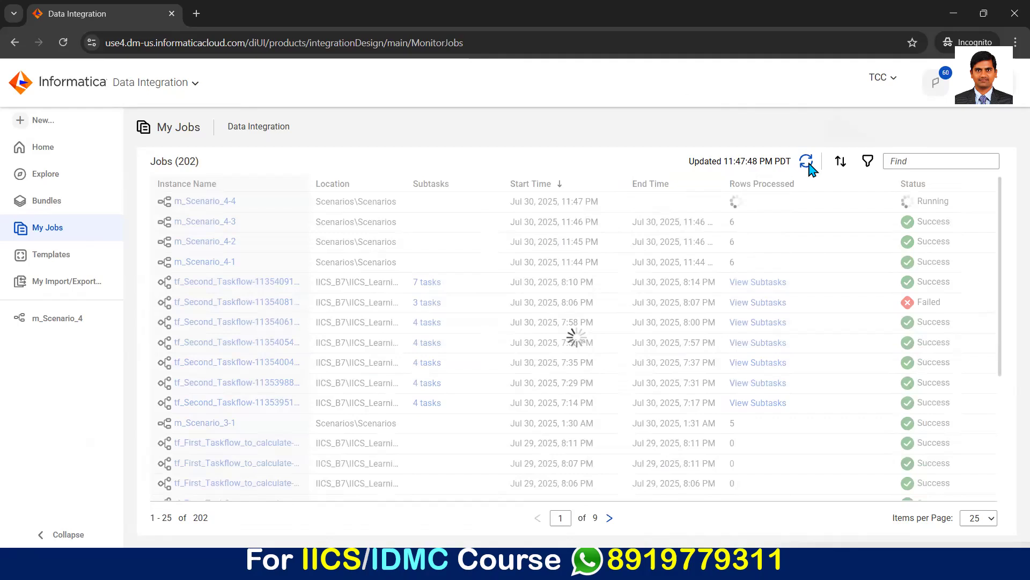
pyautogui.click(808, 164)
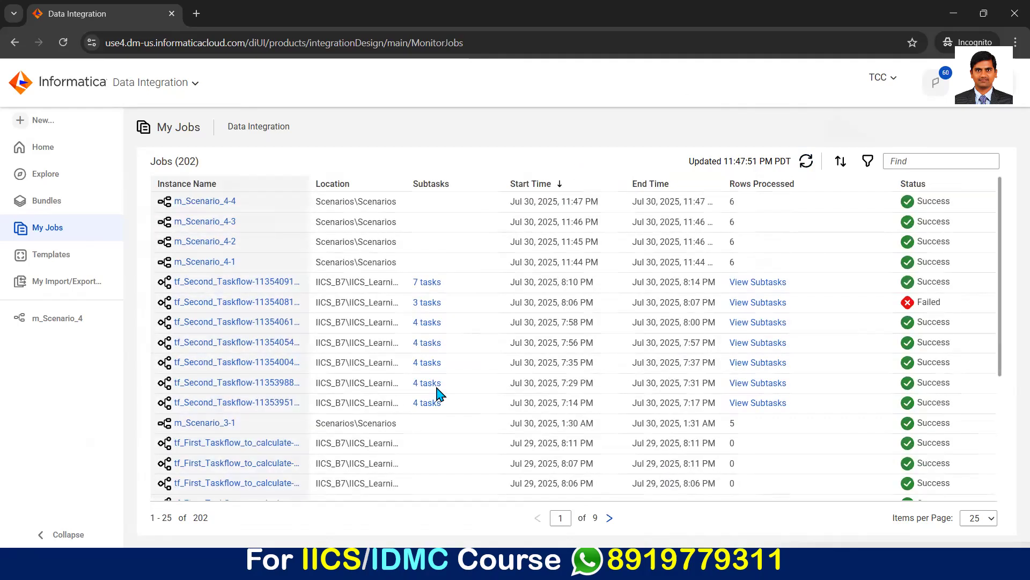
# Step: Switch to Notepad to examine the header of the regenerated S4_Target.txt, and compare the file with the expected layout on the Scenario - 4 slide
pyautogui.hotkey('alt', 'Tab')
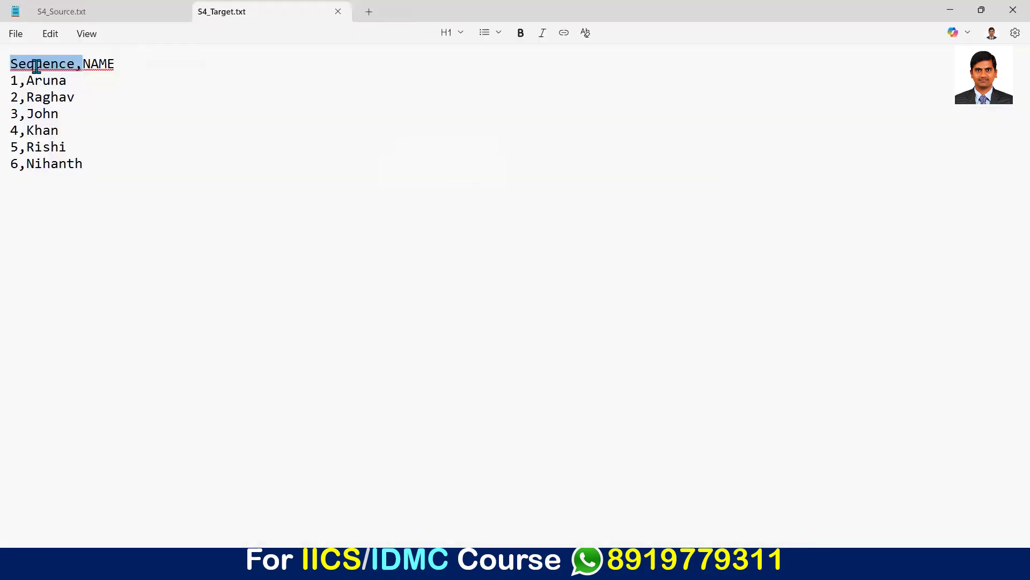
pyautogui.tripleClick(103, 69)
pyautogui.click(110, 71)
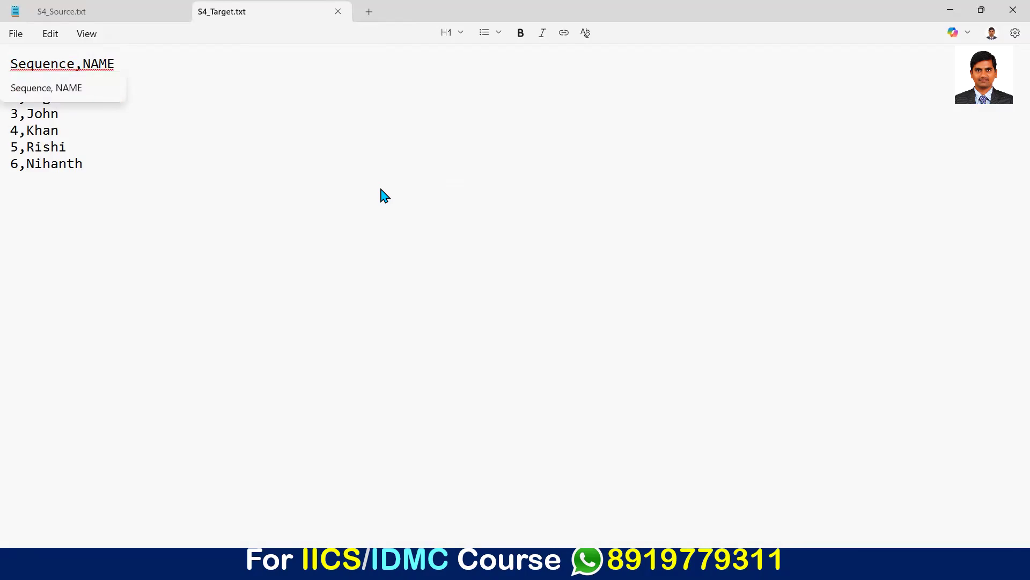
pyautogui.hotkey('alt', 'Tab')
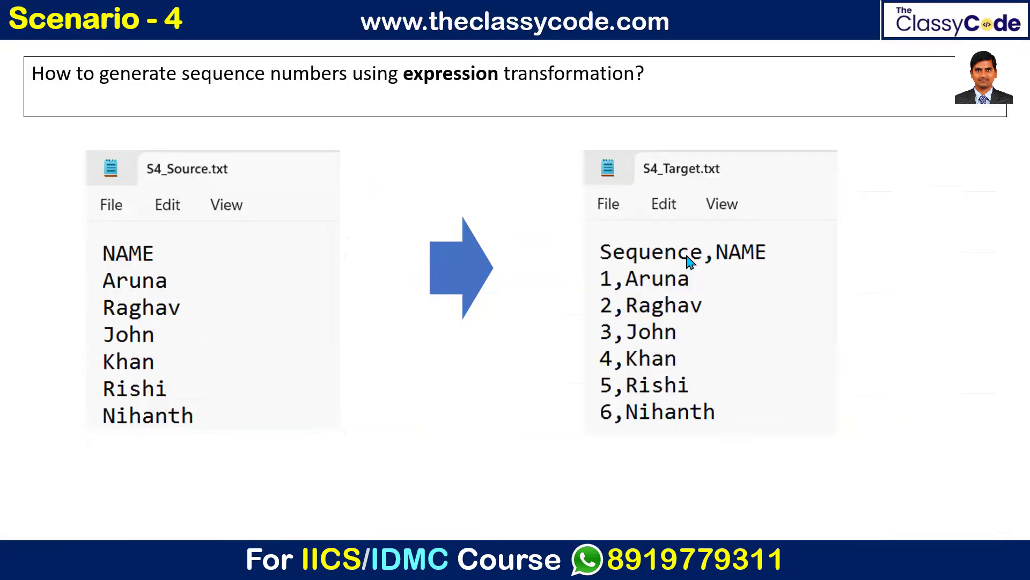